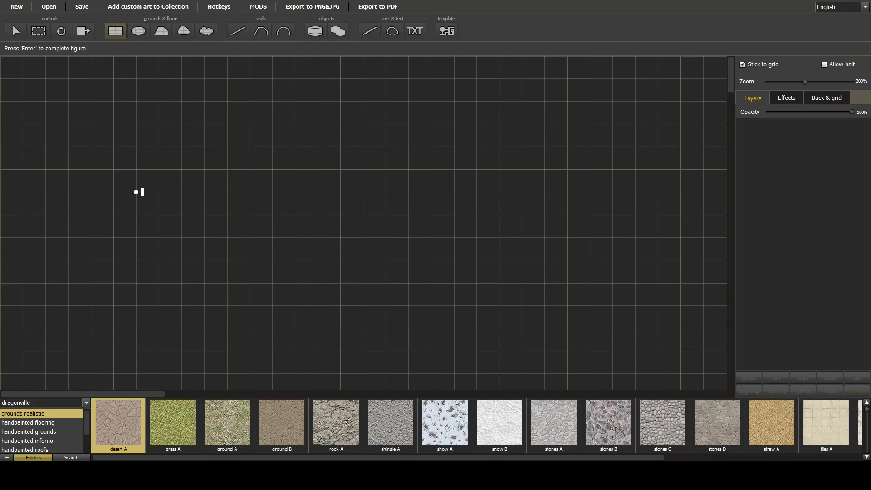
- Draw four desert A rectangle rooms and a round 6x5 room at lower right
{"action": "scroll", "coordinate": [137, 192], "scroll_direction": "down", "scroll_amount": 2}
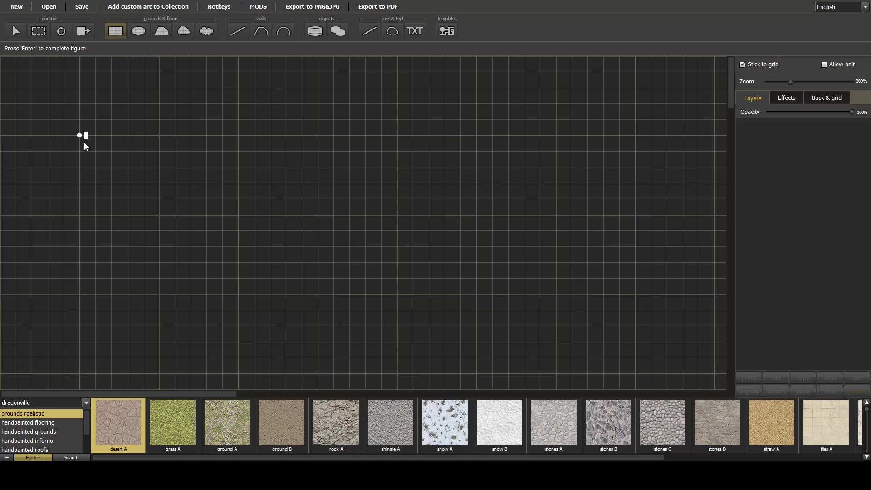
{"action": "left_click_drag", "start_coordinate": [28, 89], "coordinate": [200, 198]}
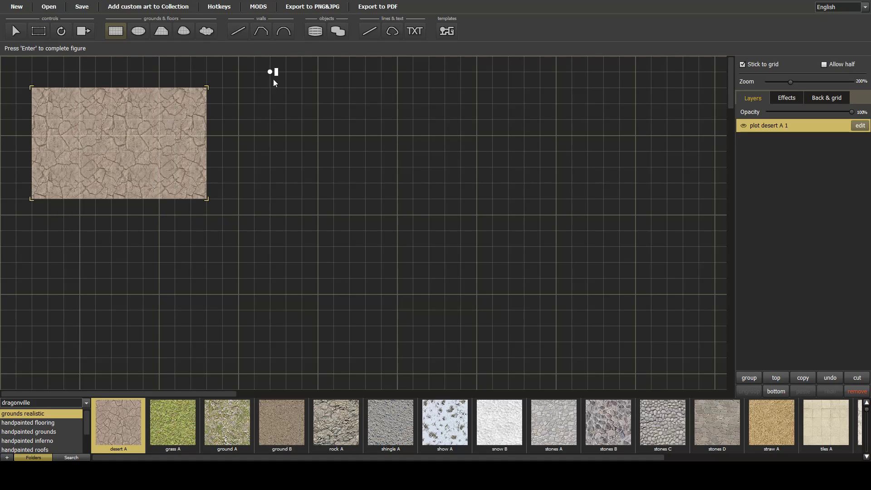
{"action": "left_click_drag", "start_coordinate": [397, 120], "coordinate": [527, 185]}
{"action": "left_click_drag", "start_coordinate": [302, 262], "coordinate": [388, 324]}
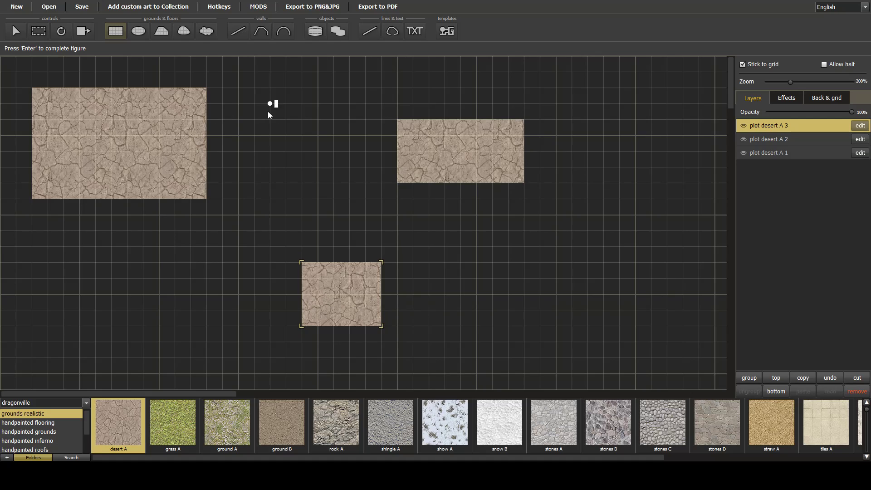
{"action": "left_click_drag", "start_coordinate": [270, 104], "coordinate": [344, 179]}
{"action": "left_click", "coordinate": [141, 30]}
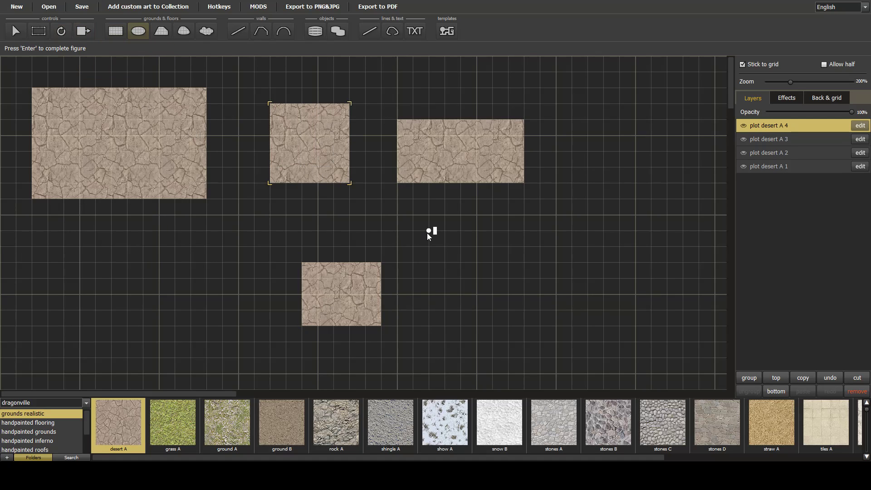
{"action": "left_click_drag", "start_coordinate": [429, 231], "coordinate": [541, 341]}
- Draw an irregular ten-corner polygon floor room at the lower left
{"action": "left_click", "coordinate": [162, 31]}
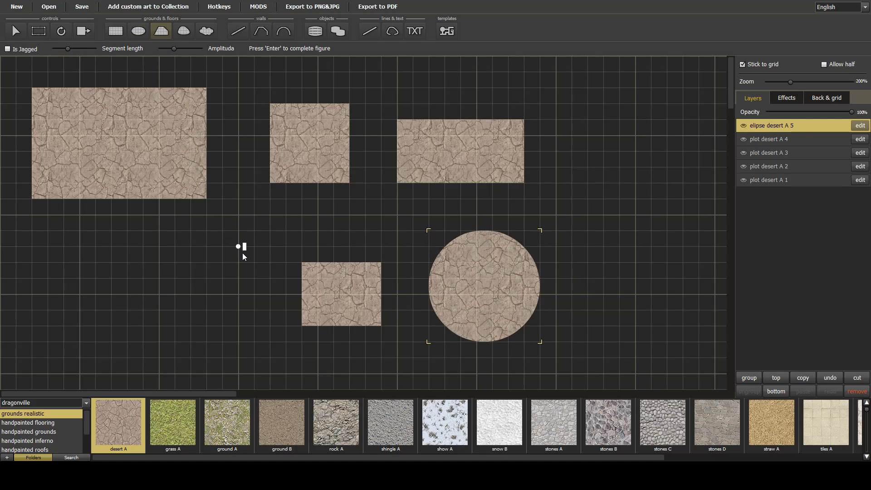
{"action": "left_click", "coordinate": [190, 278]}
{"action": "left_click", "coordinate": [143, 262]}
{"action": "left_click", "coordinate": [120, 236]}
{"action": "left_click", "coordinate": [63, 233]}
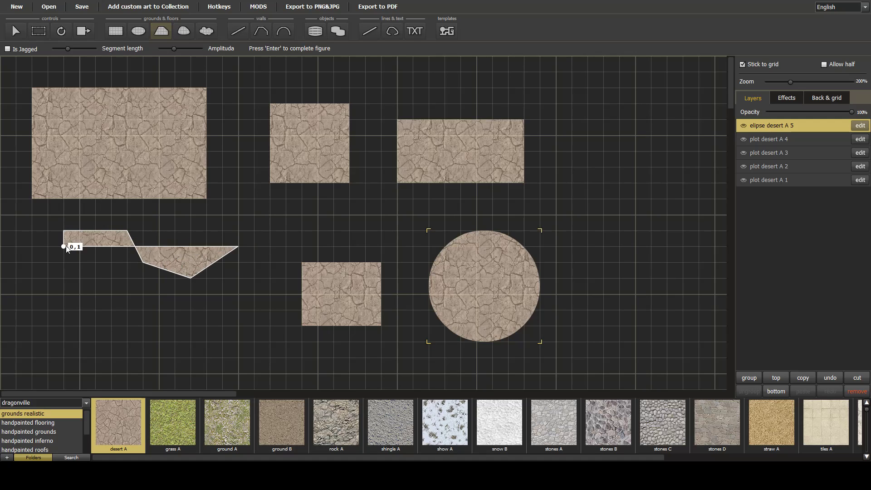
{"action": "left_click", "coordinate": [63, 280]}
{"action": "left_click", "coordinate": [110, 341]}
{"action": "left_click", "coordinate": [95, 358]}
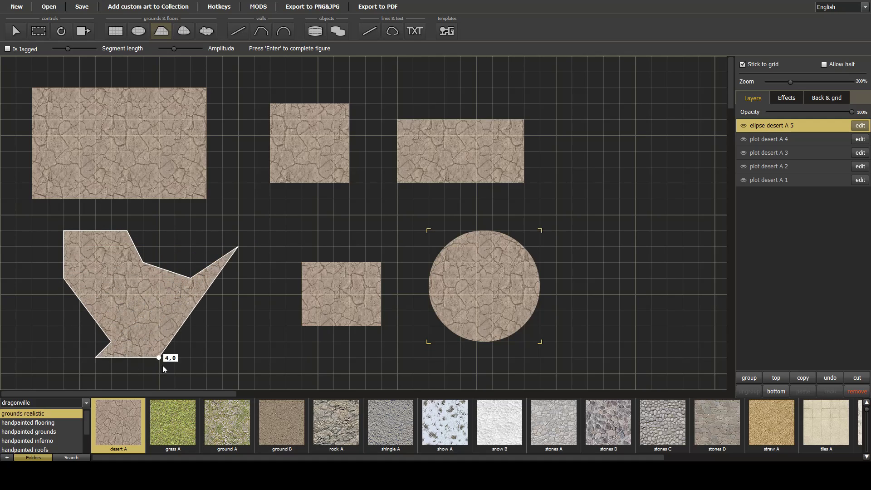
{"action": "left_click", "coordinate": [215, 371]}
{"action": "left_click", "coordinate": [259, 344]}
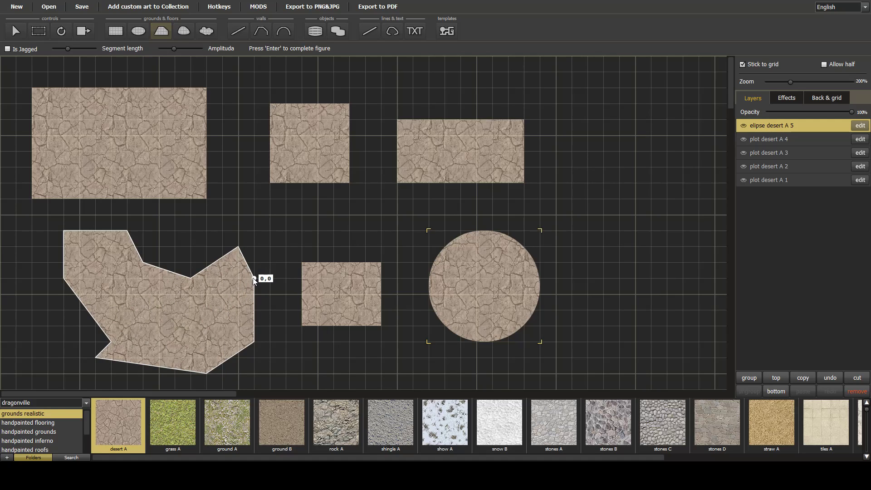
{"action": "double_click", "coordinate": [253, 277]}
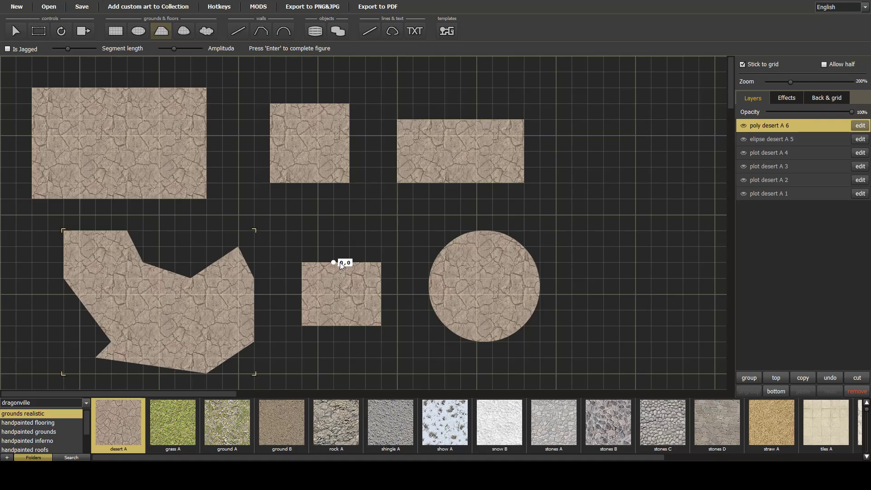
- Draw nine thin rectangular corridors linking the top-left, square, right, round, bottom and polygon rooms
{"action": "left_click", "coordinate": [115, 32]}
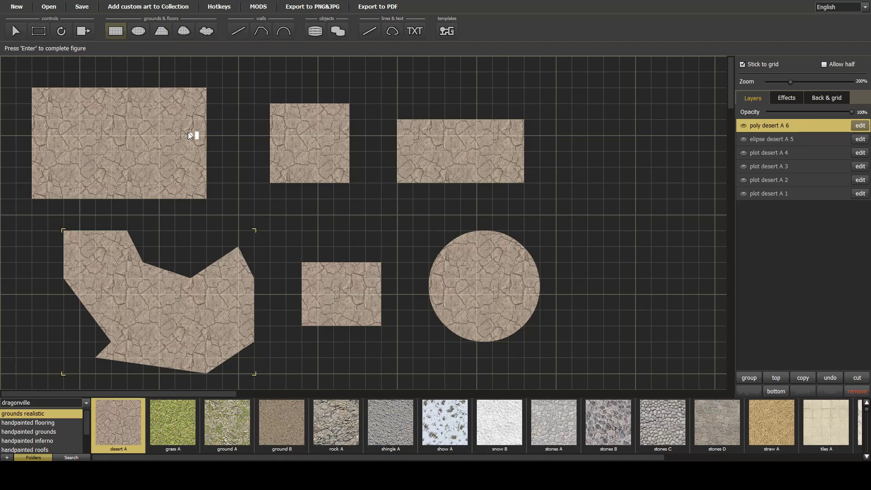
{"action": "left_click_drag", "start_coordinate": [188, 123], "coordinate": [284, 139]}
{"action": "left_click_drag", "start_coordinate": [337, 149], "coordinate": [414, 166]}
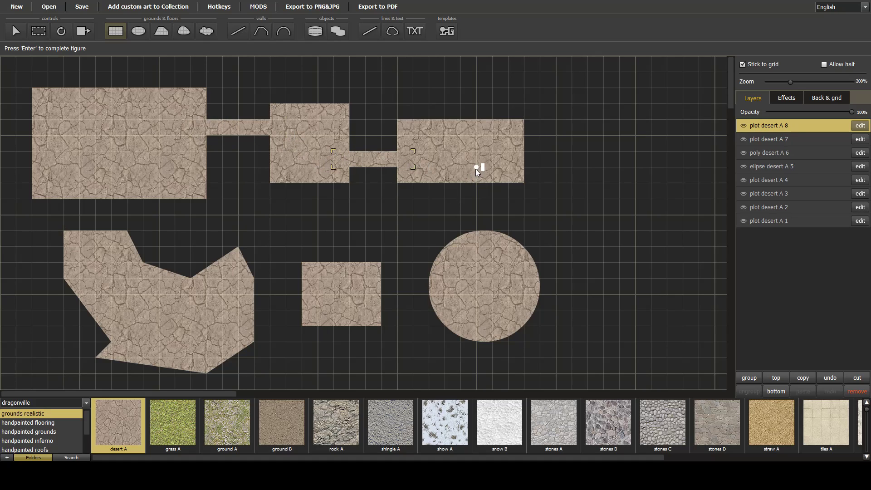
{"action": "mouse_move", "coordinate": [475, 169]}
{"action": "left_mouse_down"}
{"action": "mouse_move", "coordinate": [478, 241]}
{"action": "mouse_move", "coordinate": [492, 248]}
{"action": "left_mouse_up"}
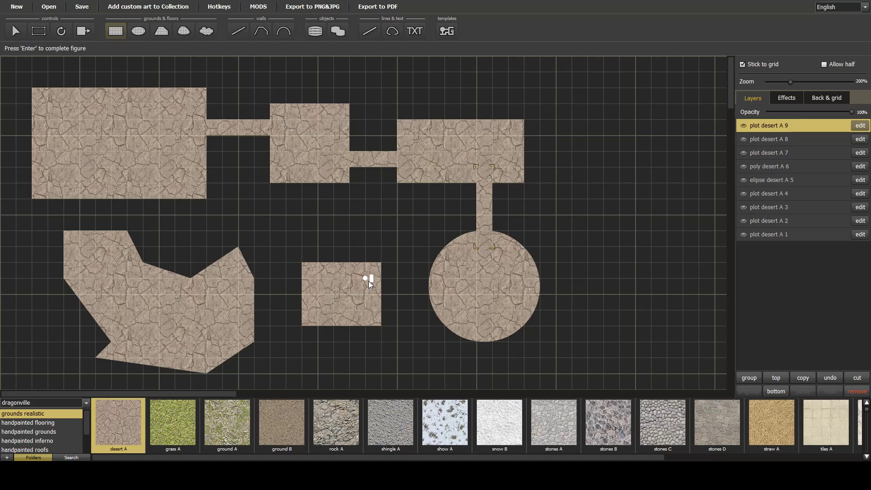
{"action": "left_click_drag", "start_coordinate": [369, 282], "coordinate": [455, 287]}
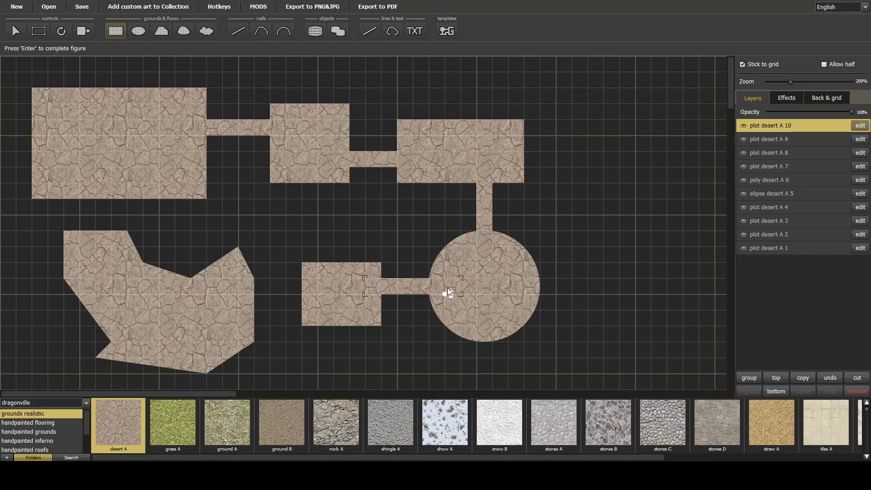
{"action": "left_click_drag", "start_coordinate": [247, 312], "coordinate": [329, 322]}
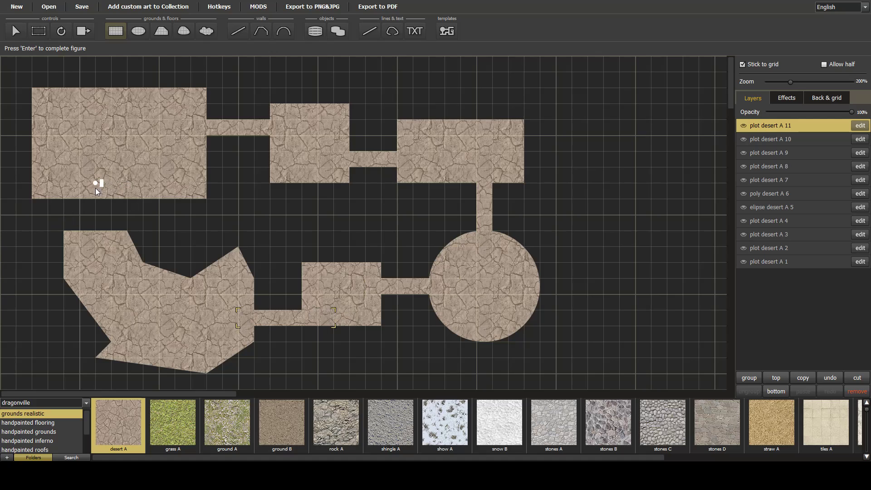
{"action": "left_click_drag", "start_coordinate": [94, 195], "coordinate": [112, 243]}
{"action": "left_click_drag", "start_coordinate": [231, 227], "coordinate": [233, 219]}
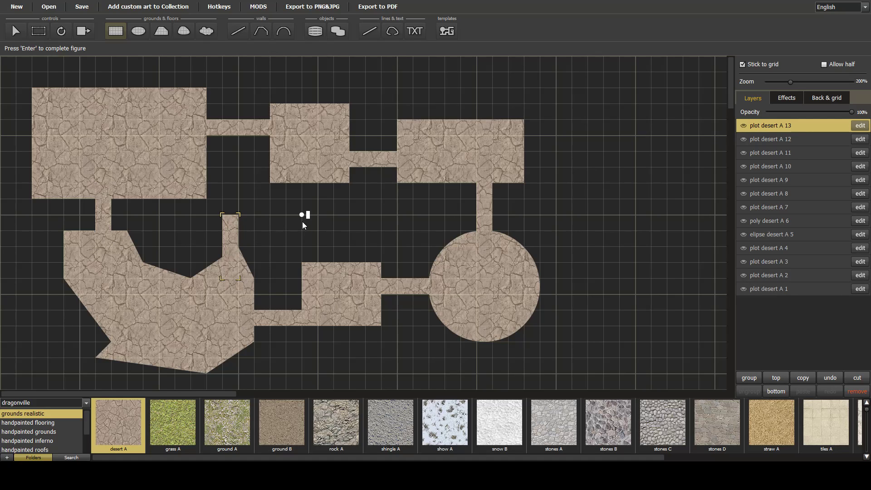
{"action": "left_click_drag", "start_coordinate": [299, 233], "coordinate": [223, 229]}
{"action": "left_click_drag", "start_coordinate": [286, 173], "coordinate": [301, 230]}
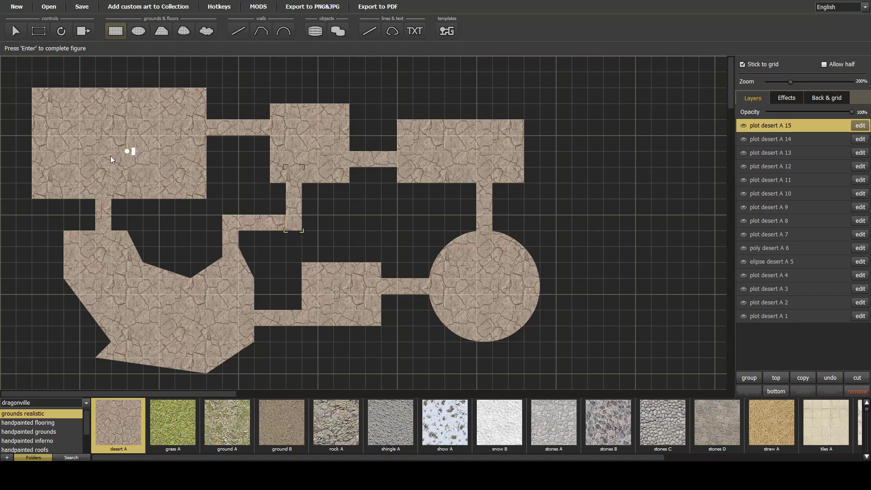
- Shift the right-hand corridor and the lower corridor up one grid cell each
{"action": "left_click", "coordinate": [16, 31]}
{"action": "left_click", "coordinate": [322, 151]}
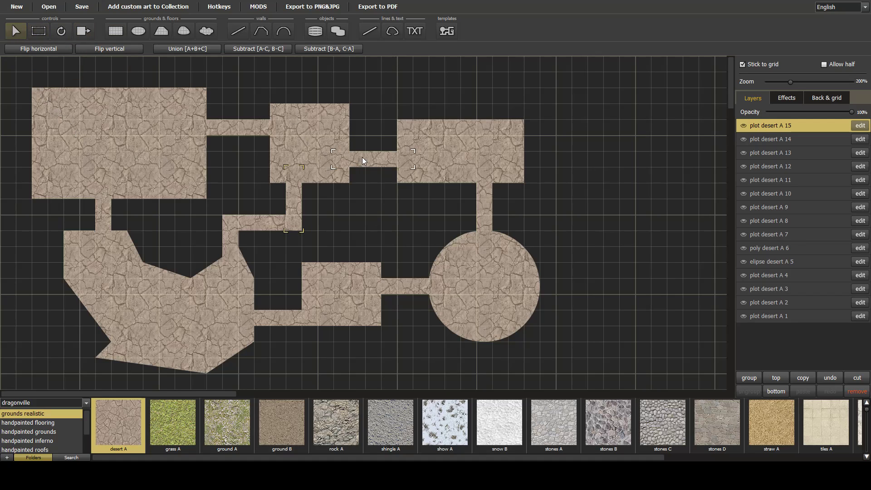
{"action": "left_click_drag", "start_coordinate": [363, 157], "coordinate": [362, 141]}
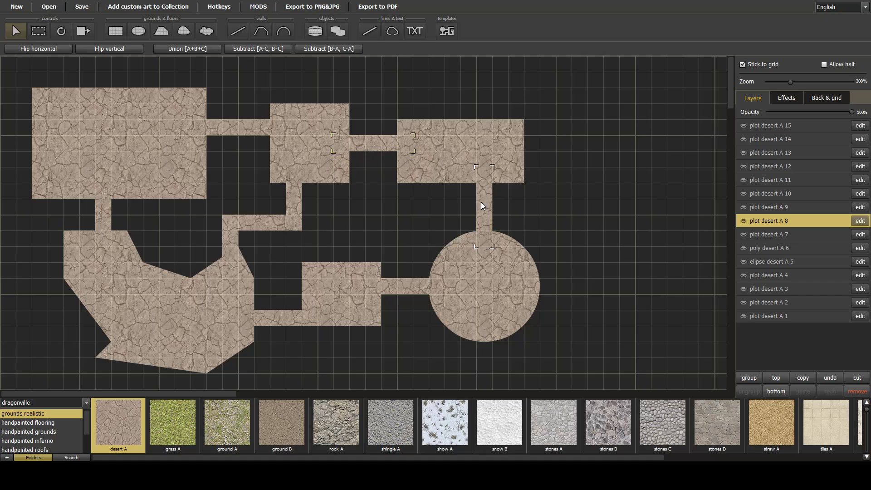
{"action": "left_click_drag", "start_coordinate": [271, 323], "coordinate": [269, 309]}
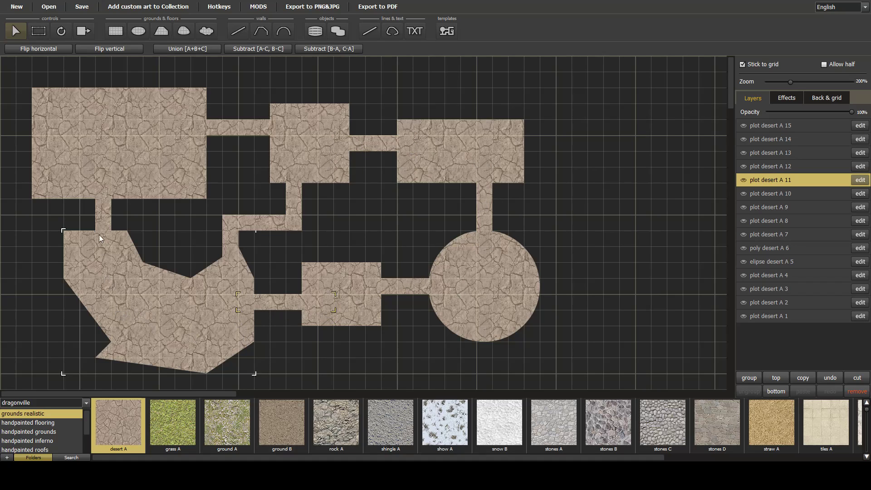
- Move the corridor below the top-left room and widen it to two squares
{"action": "mouse_move", "coordinate": [104, 211]}
{"action": "left_mouse_down"}
{"action": "mouse_move", "coordinate": [121, 214]}
{"action": "mouse_move", "coordinate": [89, 215]}
{"action": "left_mouse_up"}
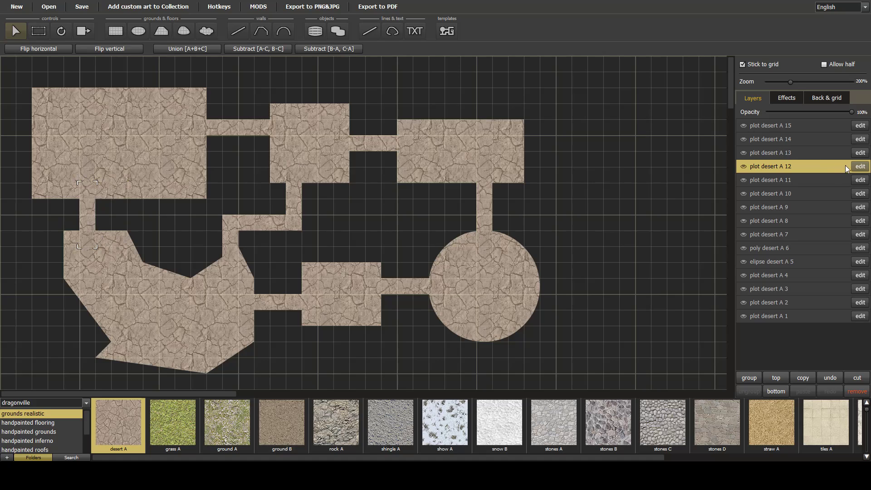
{"action": "left_click", "coordinate": [862, 167]}
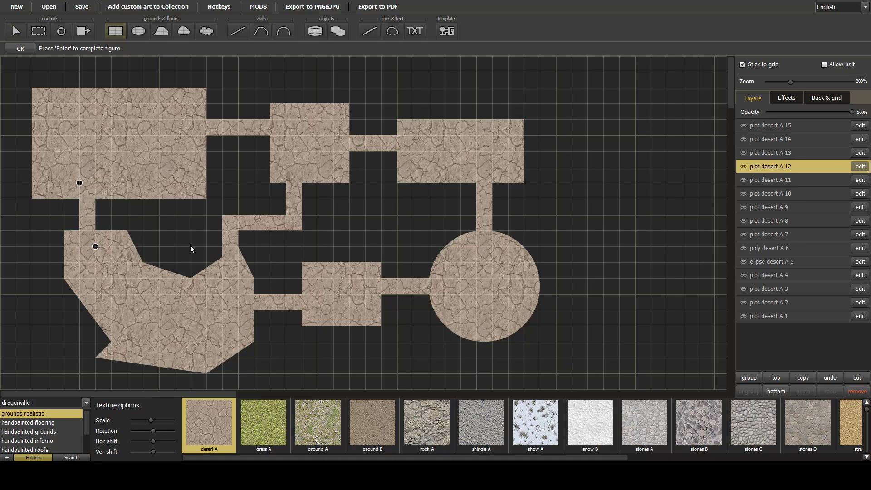
{"action": "left_click_drag", "start_coordinate": [96, 248], "coordinate": [111, 247]}
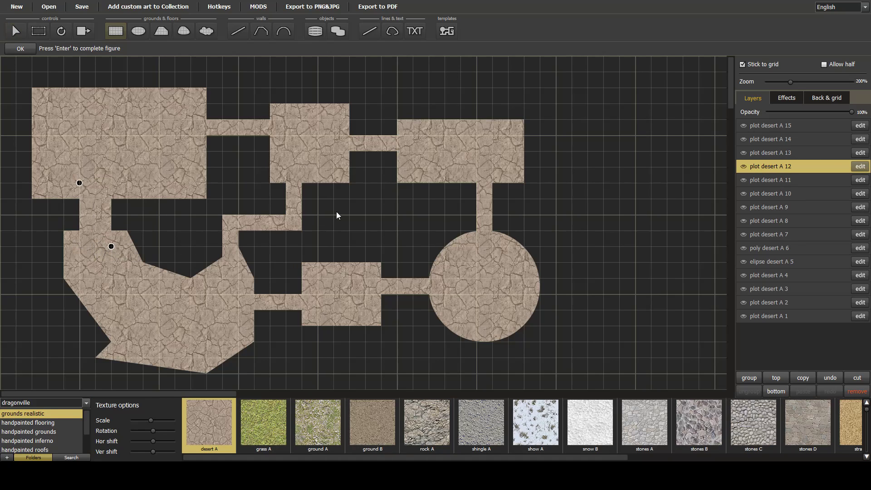
{"action": "key", "text": "Return"}
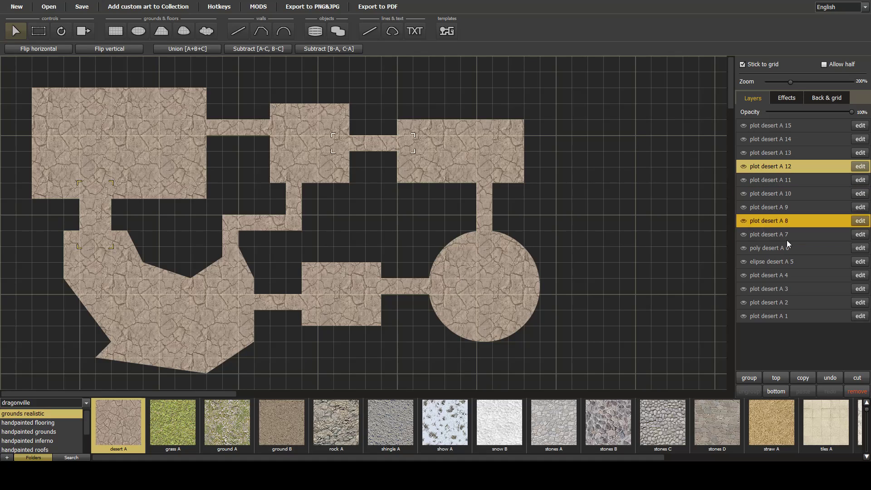
- Add stone walls around the round room and its vertical corridor
{"action": "left_click", "coordinate": [783, 262]}
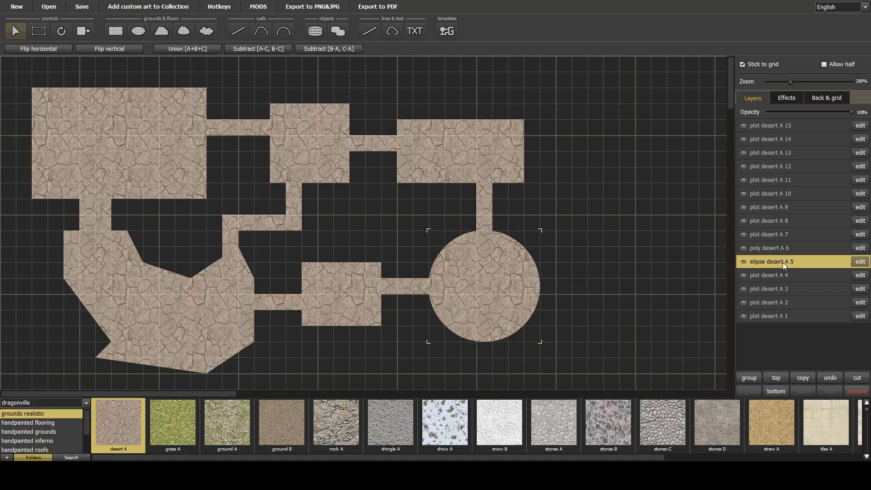
{"action": "key", "text": "w"}
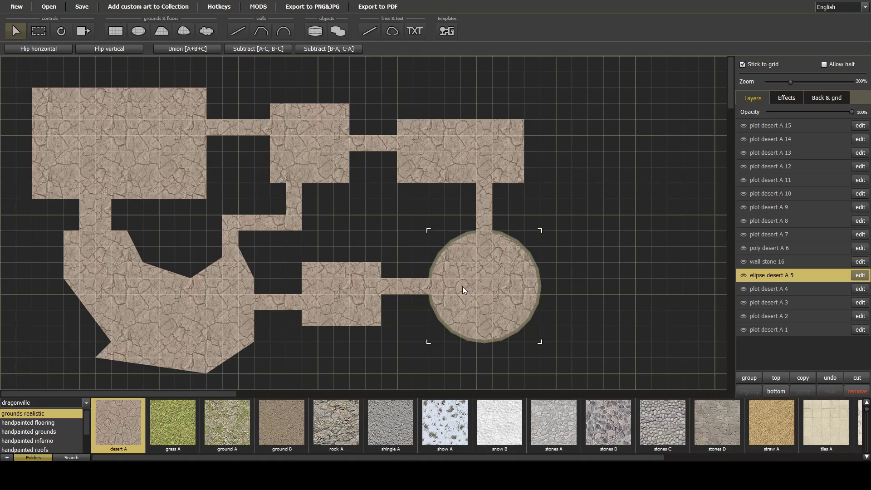
{"action": "left_click", "coordinate": [484, 202], "text": "shift"}
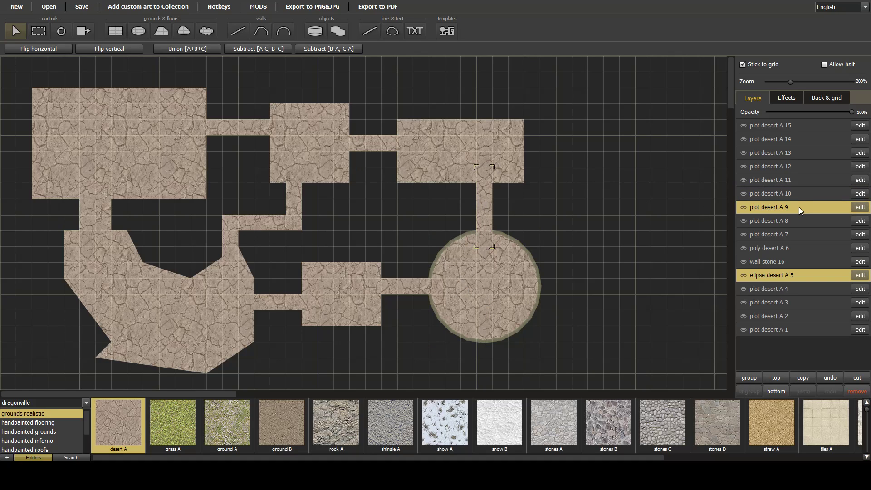
{"action": "key", "text": "w"}
- Wrap the top-right rectangle (plot desert A 2) in stone walls, creating wall stone 18
{"action": "left_click", "coordinate": [424, 305]}
{"action": "left_click", "coordinate": [442, 152]}
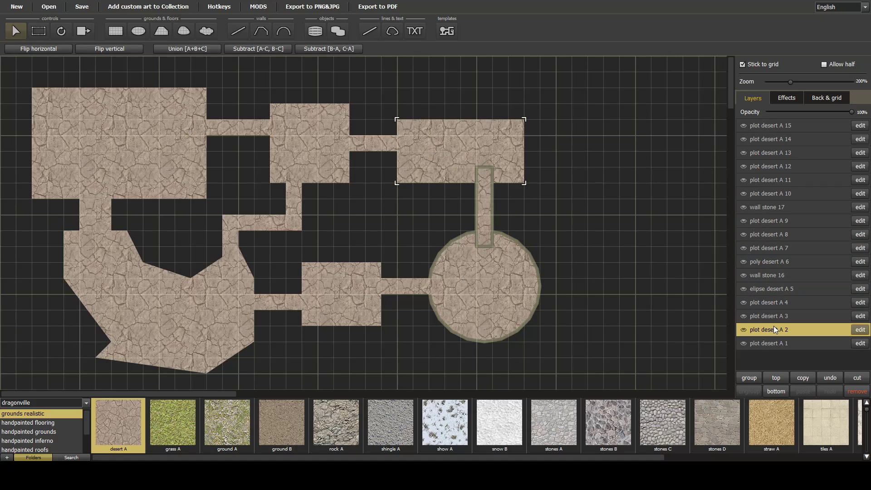
{"action": "key", "text": "w"}
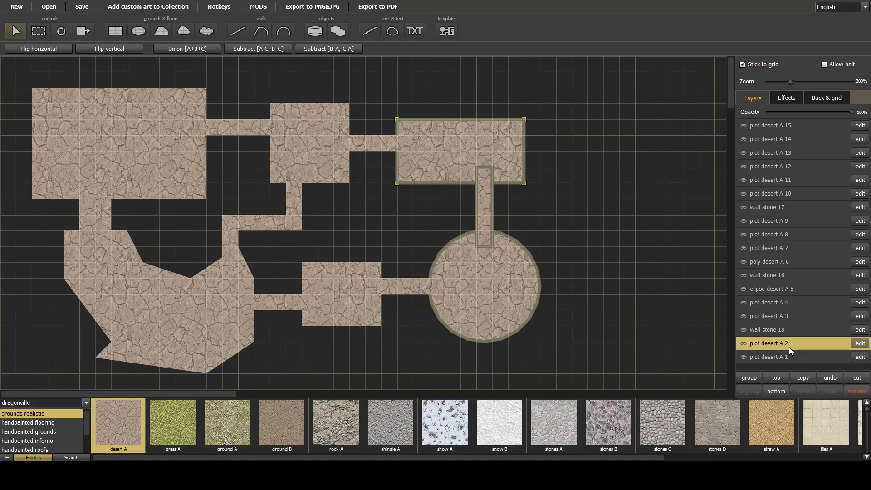
{"action": "left_click", "coordinate": [488, 326]}
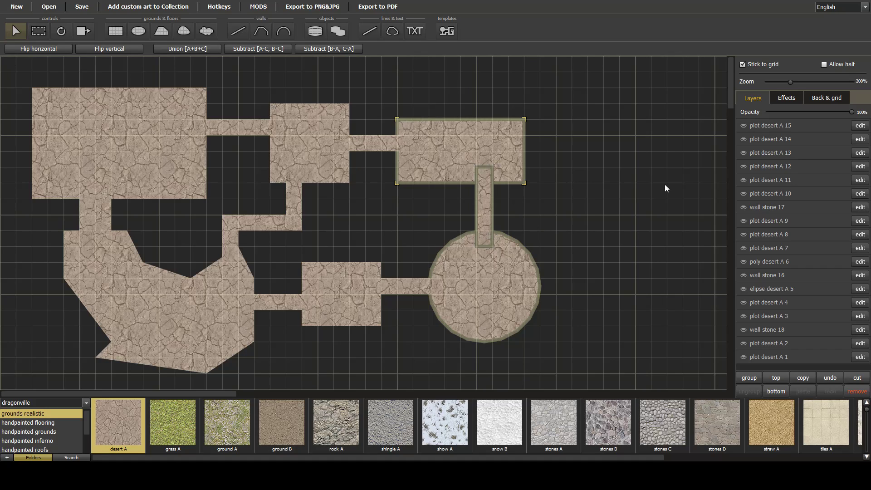
- Check the corridor's wall layer by toggling its visibility, then delete it
{"action": "left_click", "coordinate": [779, 272]}
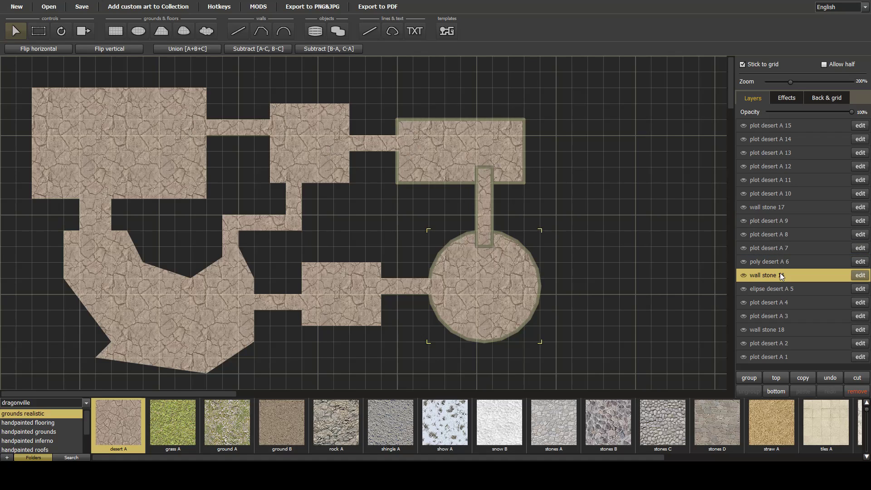
{"action": "left_click", "coordinate": [791, 356], "text": "shift"}
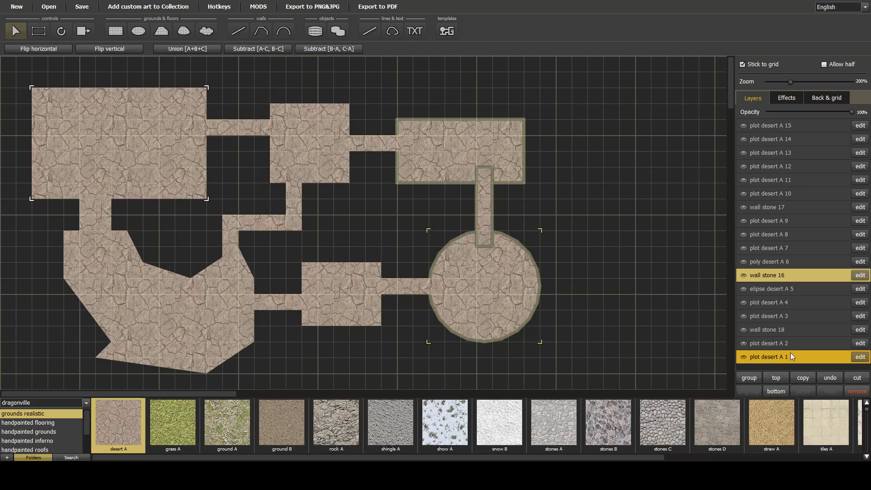
{"action": "left_click", "coordinate": [763, 331], "text": "shift"}
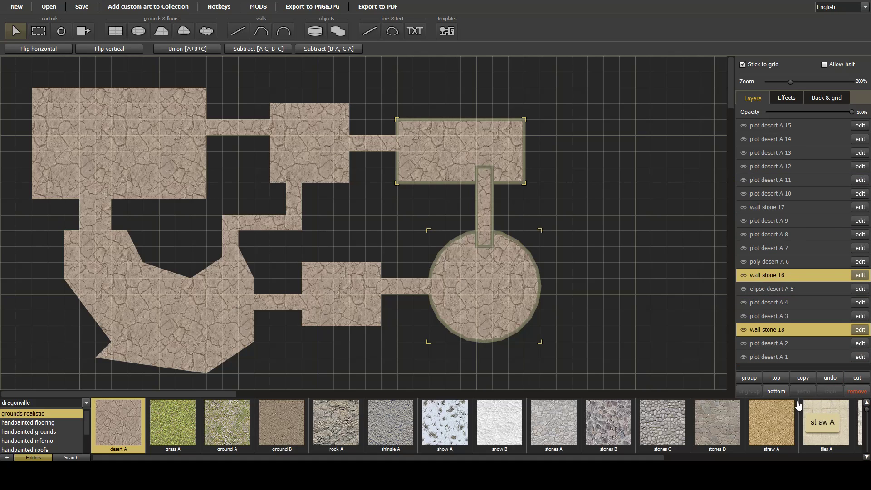
{"action": "left_click", "coordinate": [766, 208], "text": "shift"}
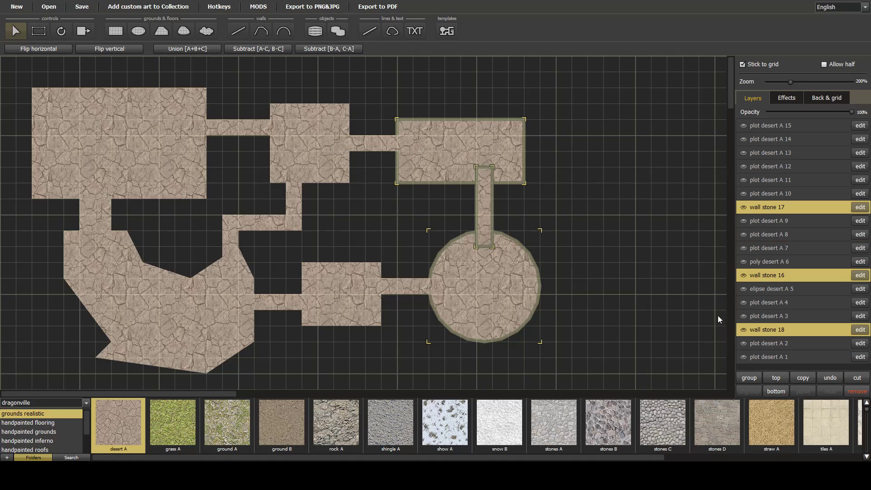
{"action": "left_click", "coordinate": [745, 208]}
{"action": "left_click", "coordinate": [744, 208]}
{"action": "left_click", "coordinate": [744, 209]}
{"action": "left_click", "coordinate": [744, 208]}
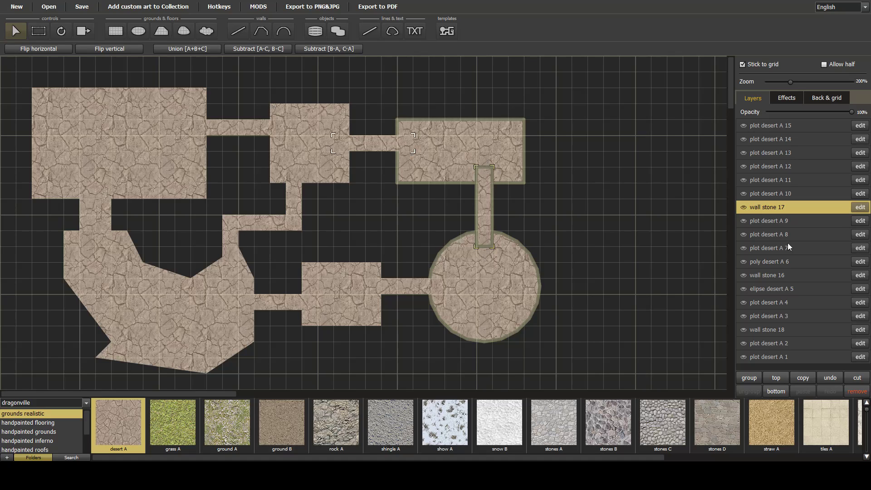
{"action": "left_click", "coordinate": [858, 391]}
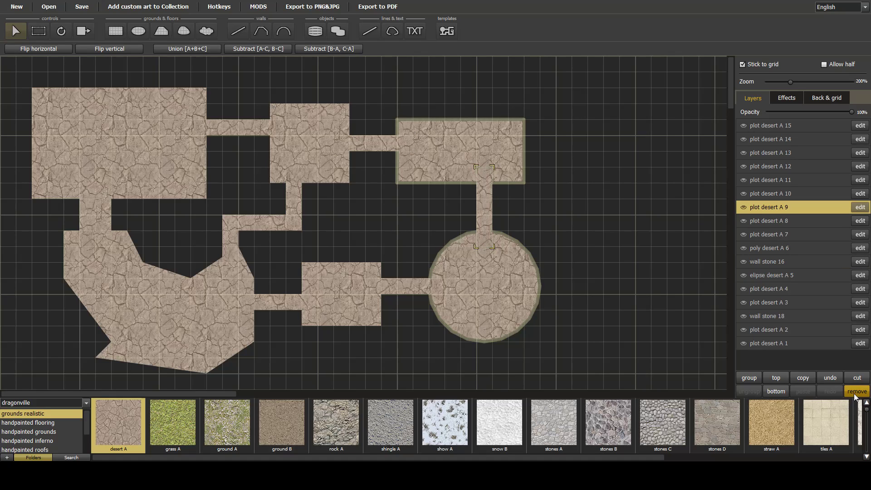
- Delete the wall layers around the circle and the top-right room
{"action": "left_click", "coordinate": [769, 262]}
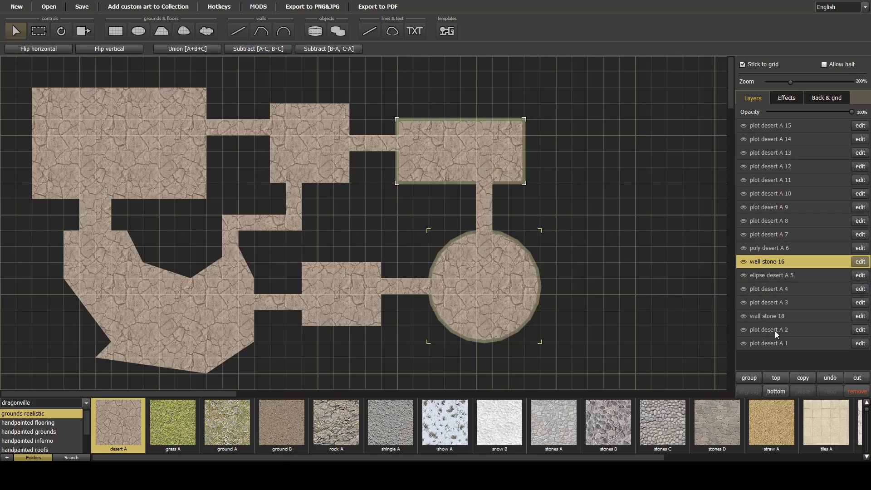
{"action": "left_click", "coordinate": [765, 317], "text": "ctrl"}
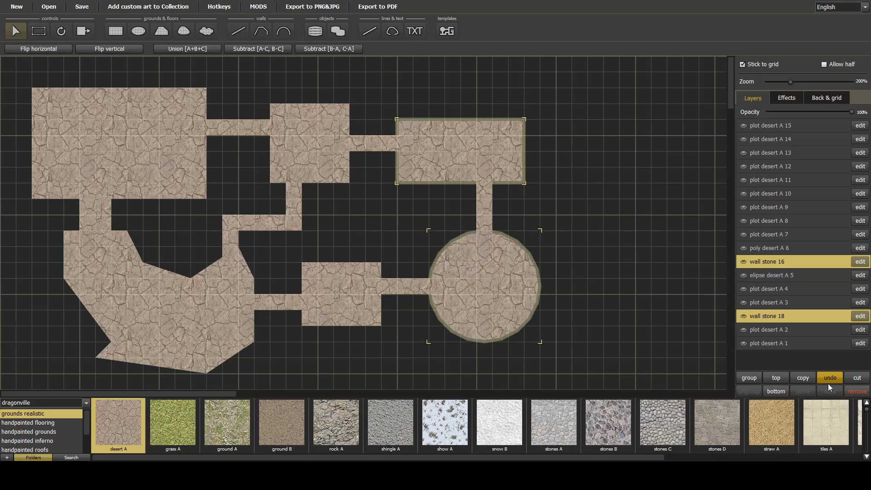
{"action": "left_click", "coordinate": [858, 393]}
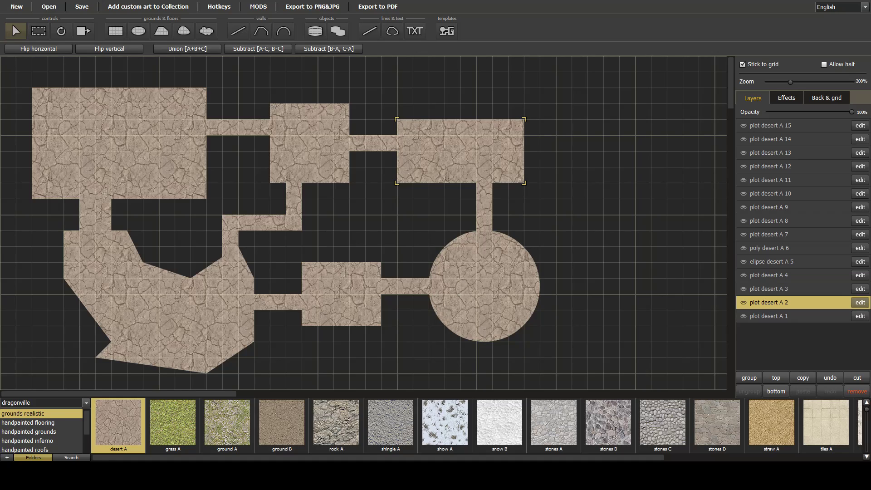
- Union the top-left, top-right and lower-middle room floors into one shape
{"action": "left_click", "coordinate": [752, 318]}
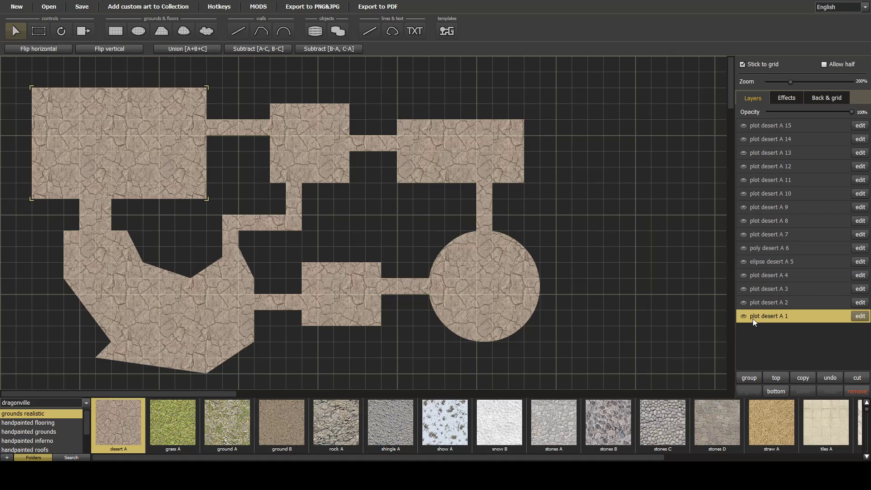
{"action": "left_click", "coordinate": [753, 306], "text": "shift"}
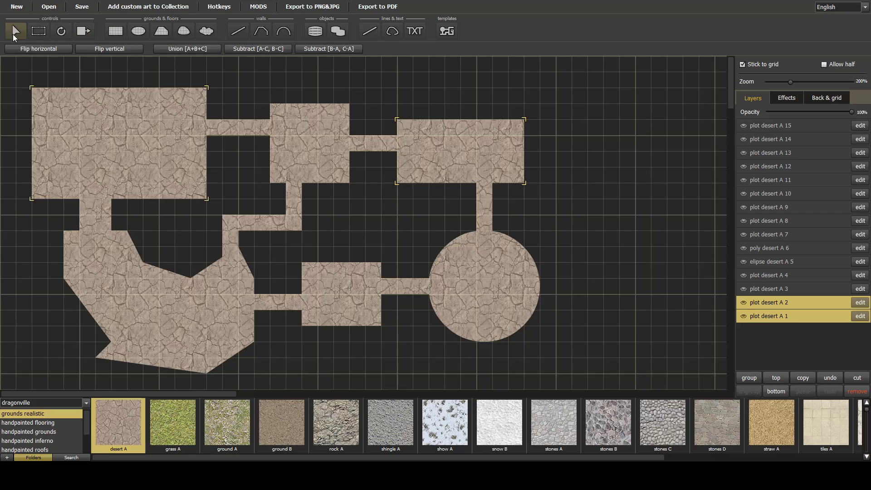
{"action": "left_click", "coordinate": [184, 48]}
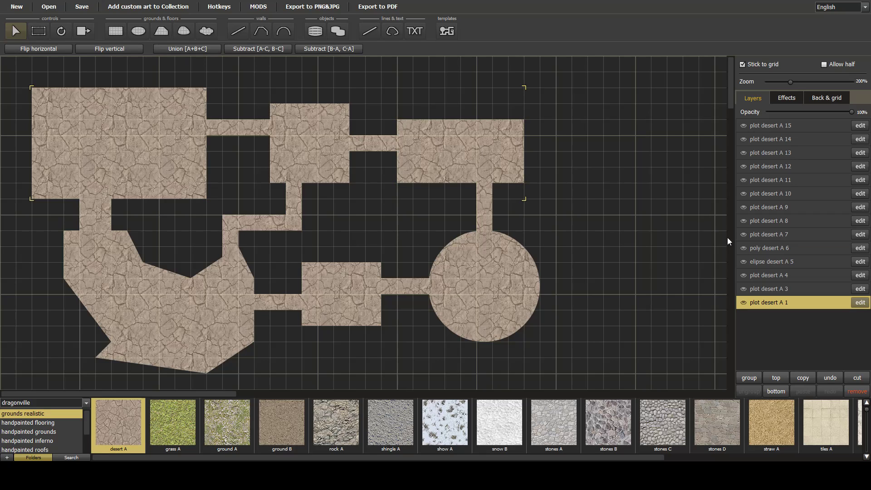
{"action": "left_click", "coordinate": [759, 291], "text": "ctrl"}
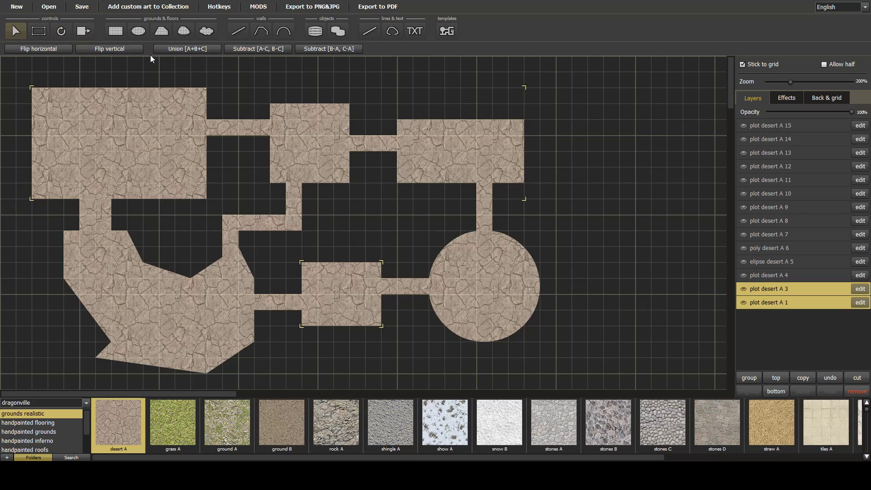
{"action": "left_click", "coordinate": [189, 48]}
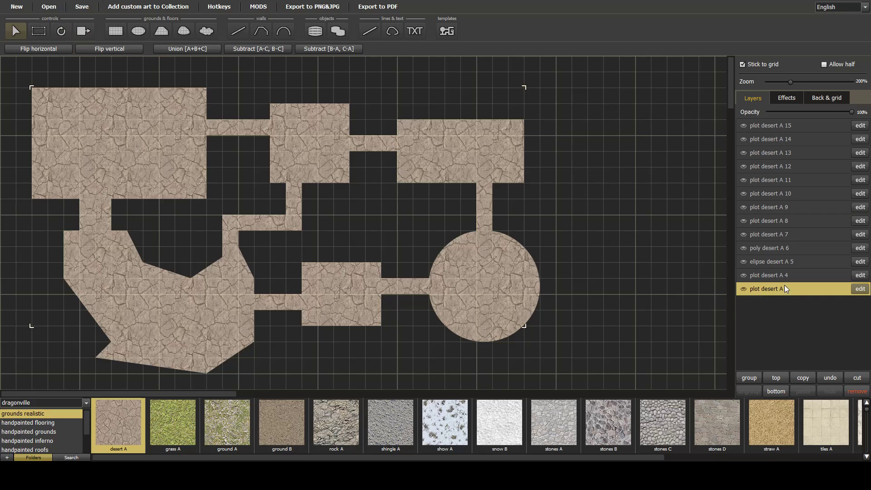
- Union the circle, upper-middle room and all remaining pieces into plot desert A 1
{"action": "left_click", "coordinate": [771, 262], "text": "ctrl"}
{"action": "left_click", "coordinate": [771, 263], "text": "shift"}
{"action": "left_click", "coordinate": [197, 49]}
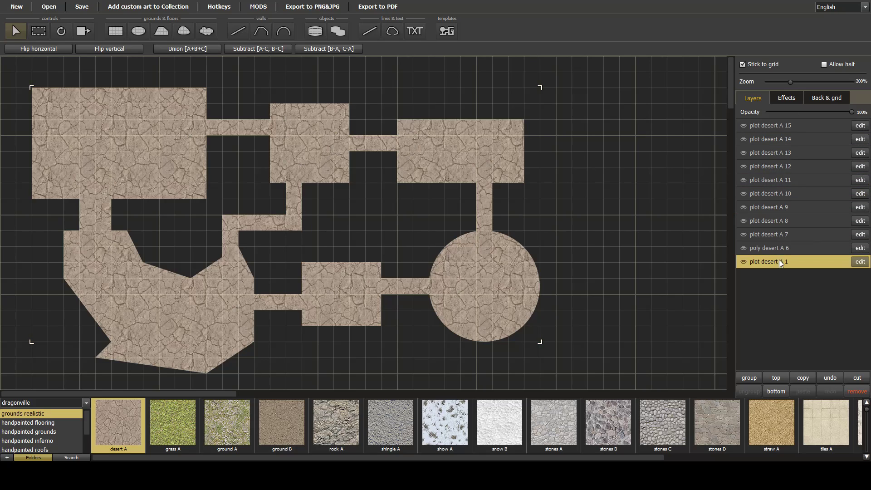
{"action": "key", "text": "w"}
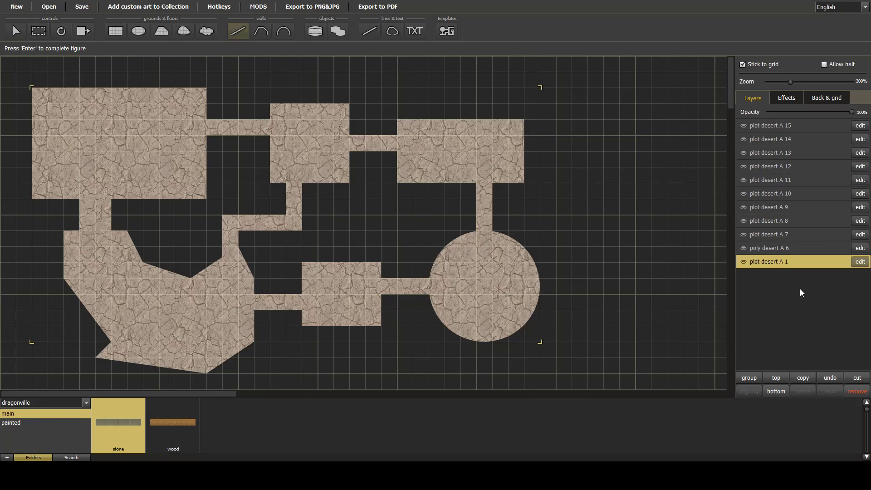
{"action": "left_click", "coordinate": [763, 126], "text": "shift"}
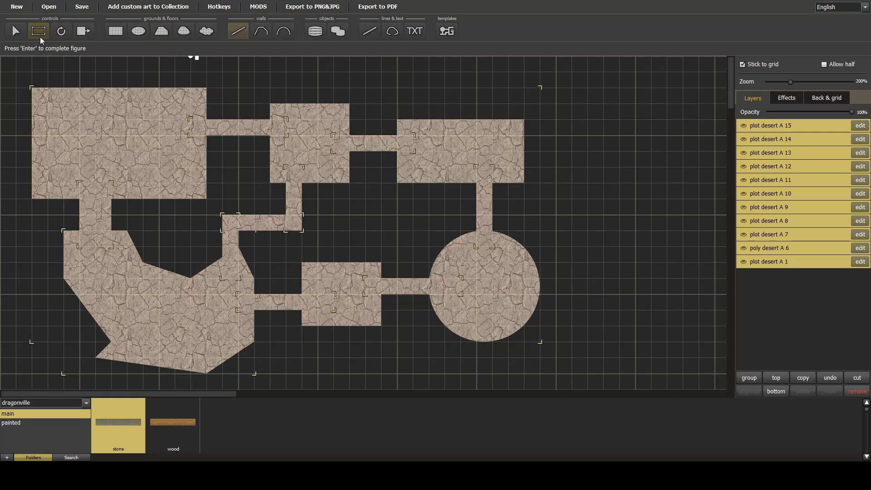
{"action": "left_click", "coordinate": [21, 34]}
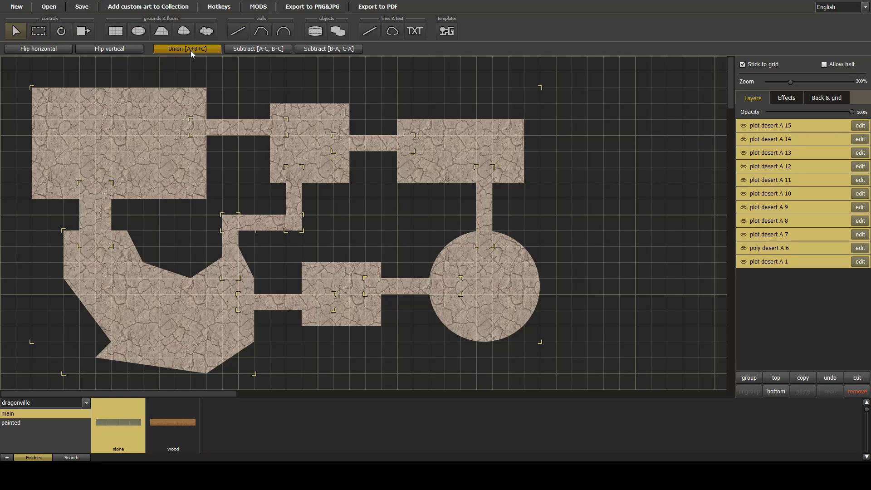
{"action": "left_click", "coordinate": [191, 50]}
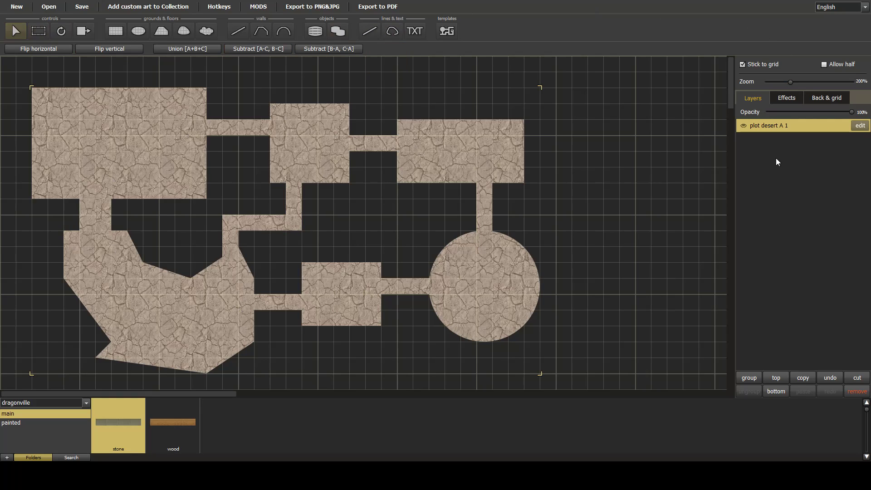
- Check plot desert A 1's visibility, then apply stone walls around it, creating wall stone 19–21
{"action": "left_click", "coordinate": [744, 126]}
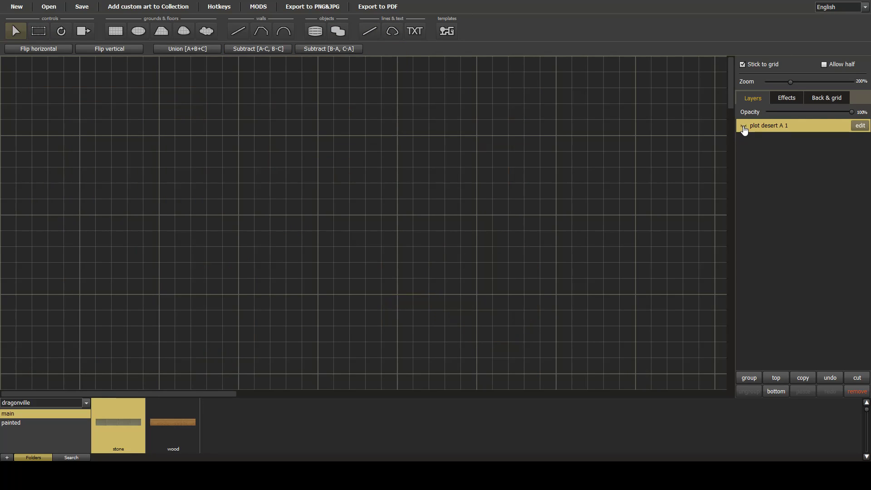
{"action": "left_click", "coordinate": [744, 127]}
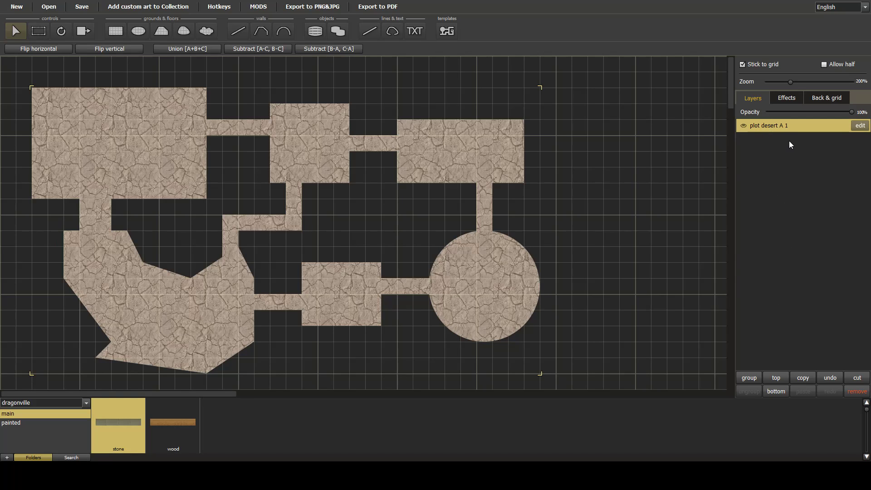
{"action": "key", "text": "w"}
{"action": "left_click", "coordinate": [551, 113]}
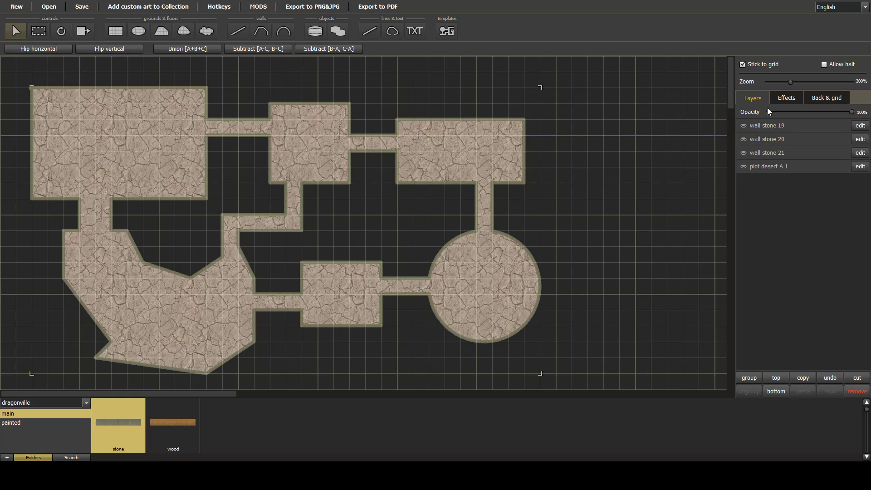
- Inspect the new wall stone layers and reselect the merged desert floor
{"action": "left_click", "coordinate": [773, 167]}
{"action": "left_click", "coordinate": [768, 163]}
{"action": "left_click", "coordinate": [764, 125]}
{"action": "left_click", "coordinate": [767, 168]}
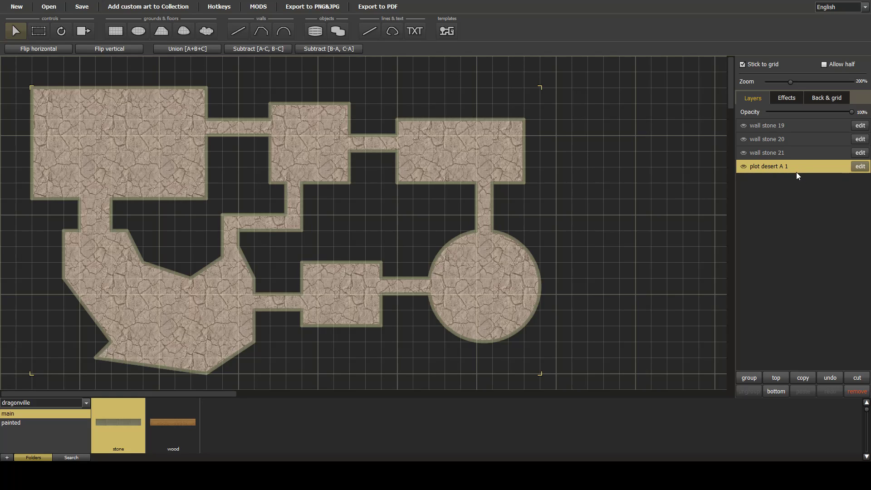
- Retexture the merged dungeon floor with tiles C, then select the wall stone 21 layer
{"action": "key", "text": "p"}
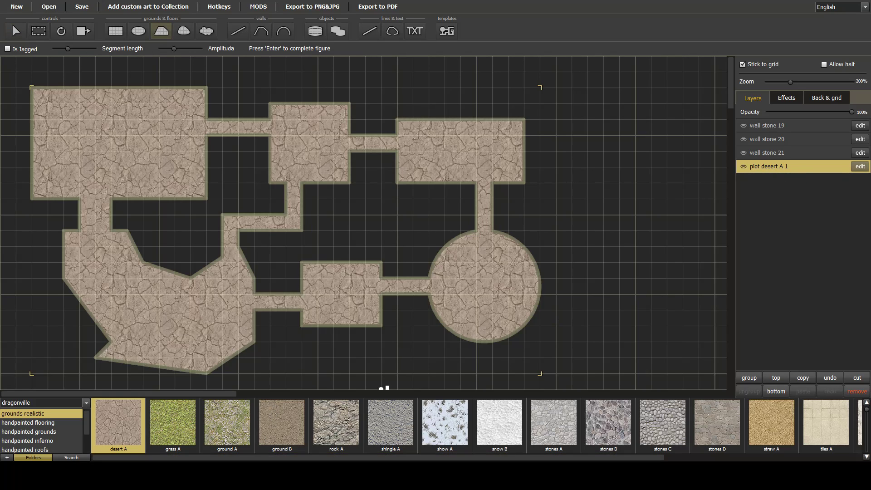
{"action": "scroll", "coordinate": [310, 449], "scroll_direction": "down", "scroll_amount": 4}
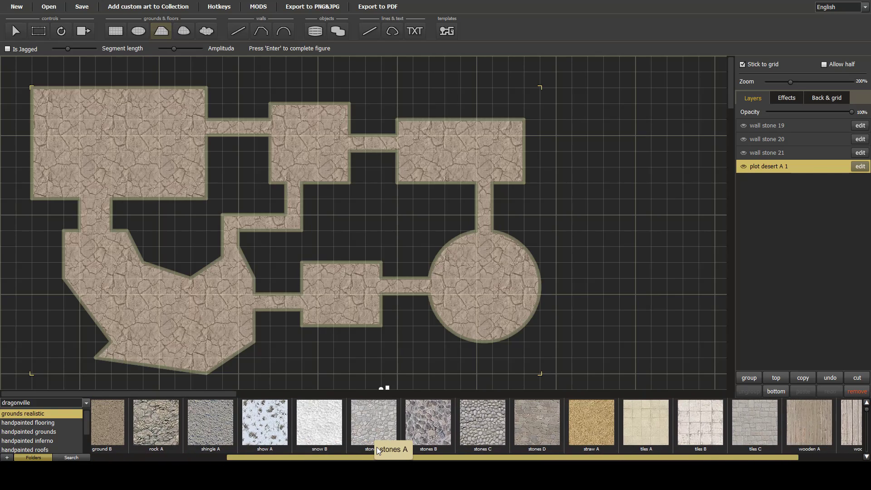
{"action": "scroll", "coordinate": [376, 447], "scroll_direction": "down", "scroll_amount": 2}
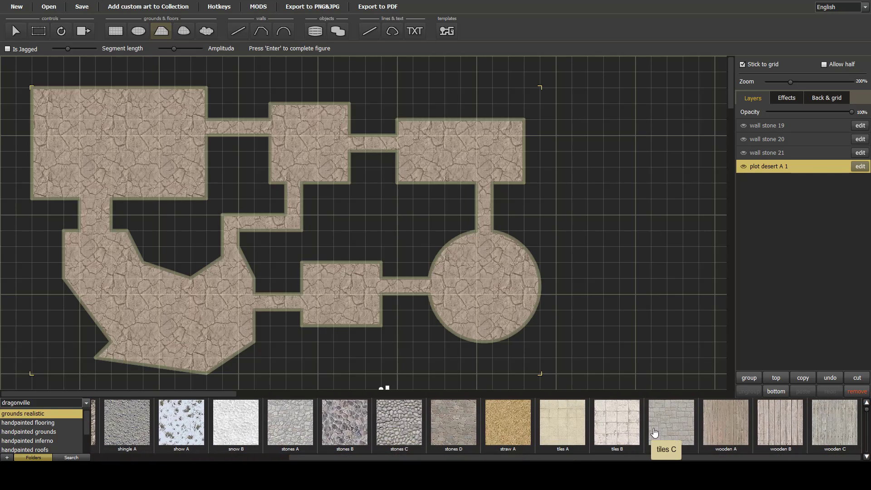
{"action": "left_click", "coordinate": [672, 420]}
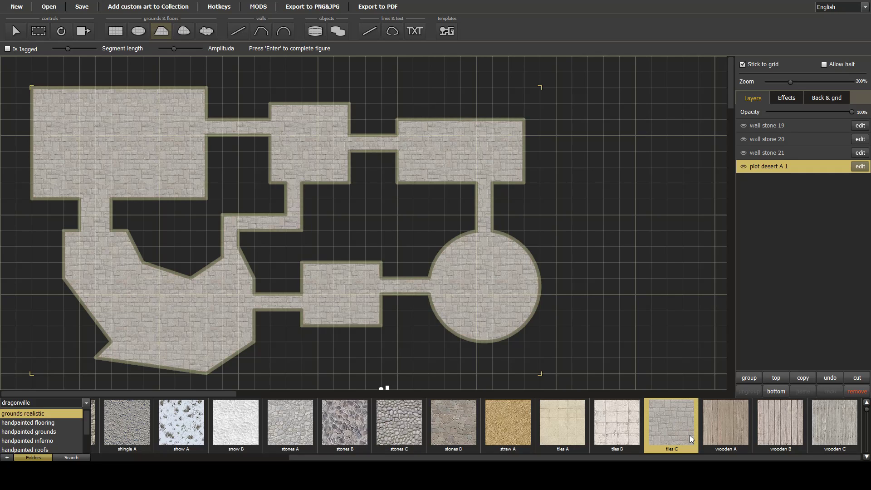
{"action": "left_click", "coordinate": [760, 152]}
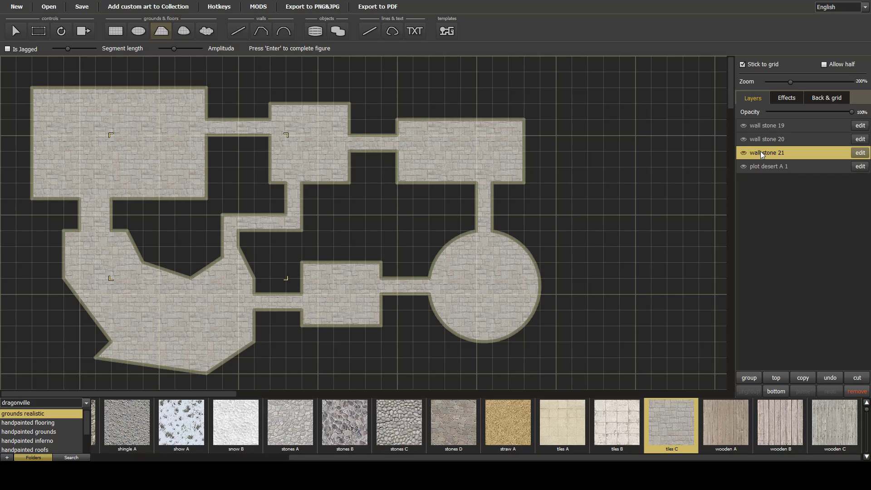
{"action": "left_click", "coordinate": [792, 158]}
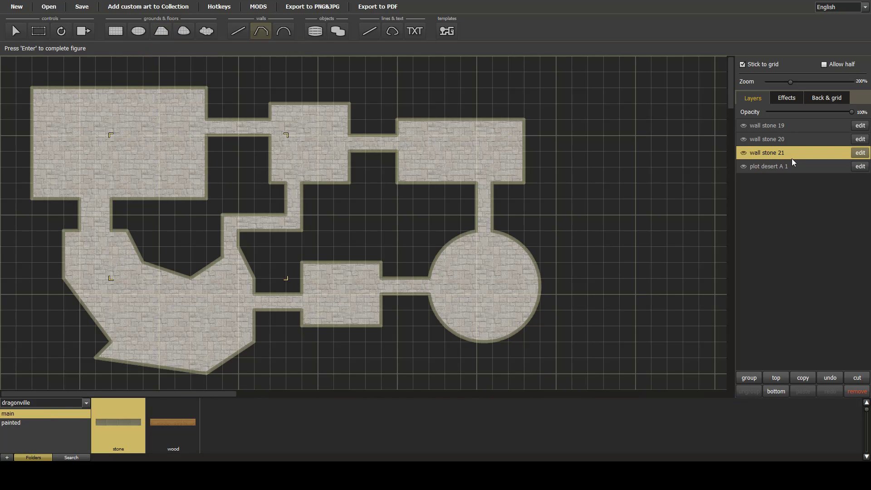
- Switch to the fantasy_fortress collection and select wall stone 19–21 together for light bricks
{"action": "left_click", "coordinate": [86, 403]}
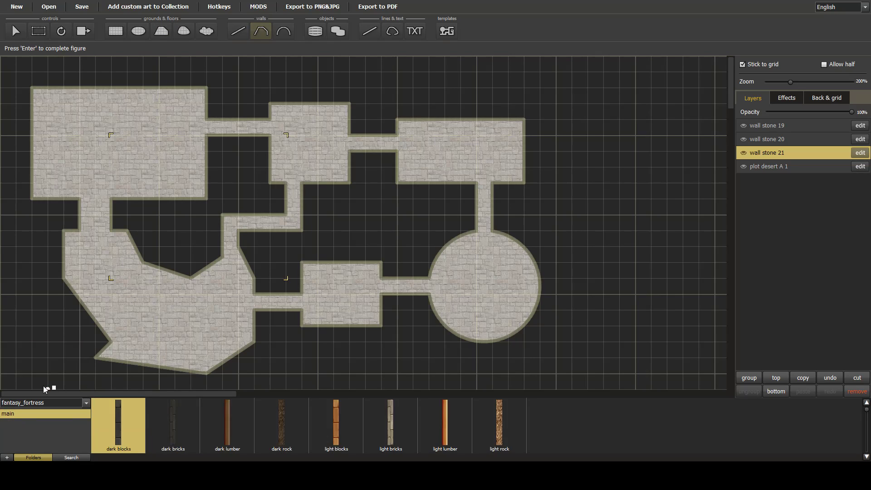
{"action": "left_click", "coordinate": [42, 386]}
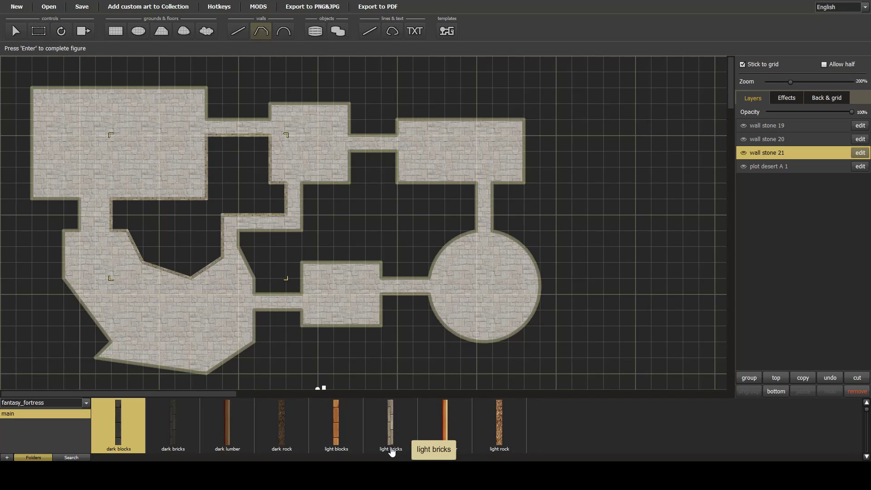
{"action": "left_click", "coordinate": [756, 124], "text": "shift"}
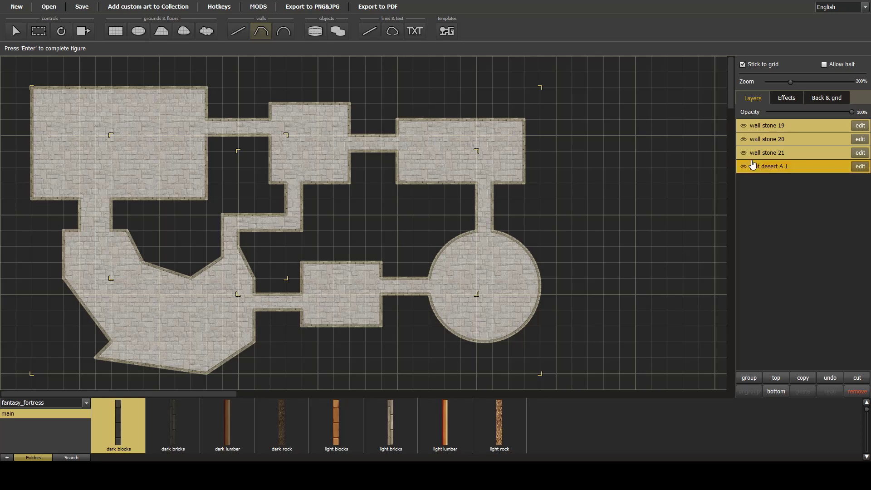
- Apply the long shadow effect preset to the selected brick walls, then pan to empty canvas
{"action": "left_click", "coordinate": [793, 99]}
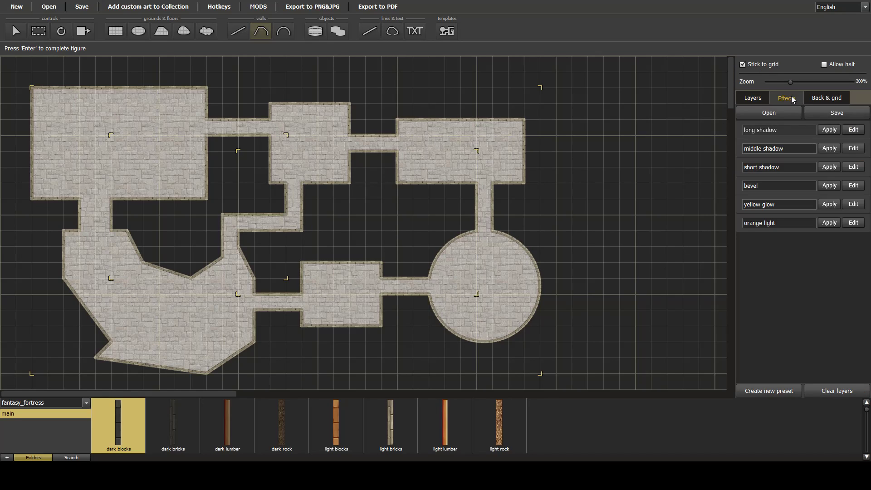
{"action": "left_click", "coordinate": [837, 130]}
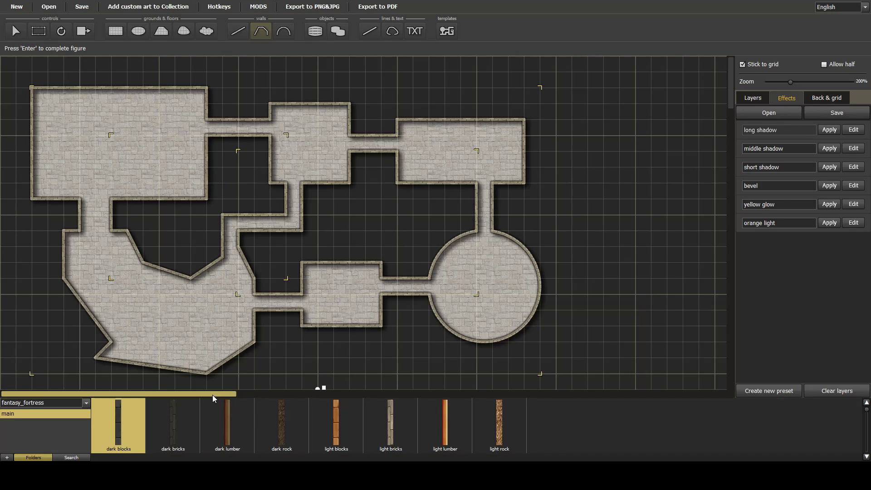
{"action": "left_click_drag", "start_coordinate": [213, 395], "coordinate": [400, 388]}
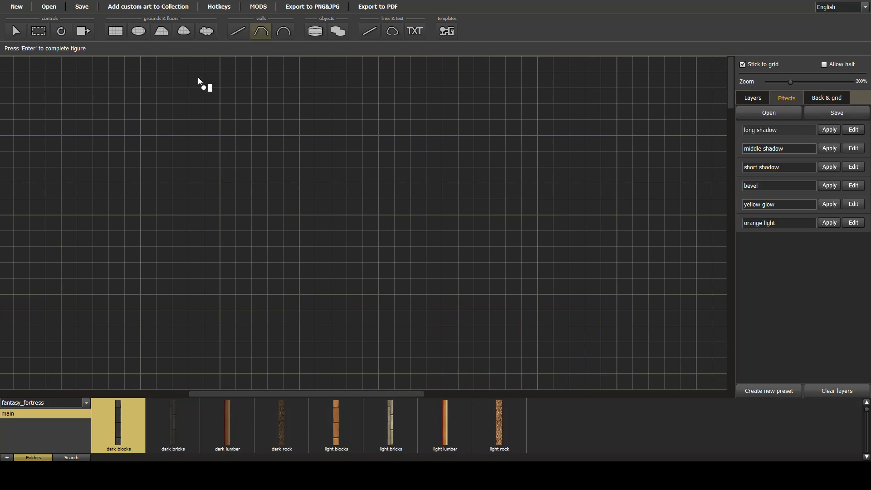
- Draw a 12x9 rectangle and retexture it stones brown
{"action": "left_click", "coordinate": [121, 33]}
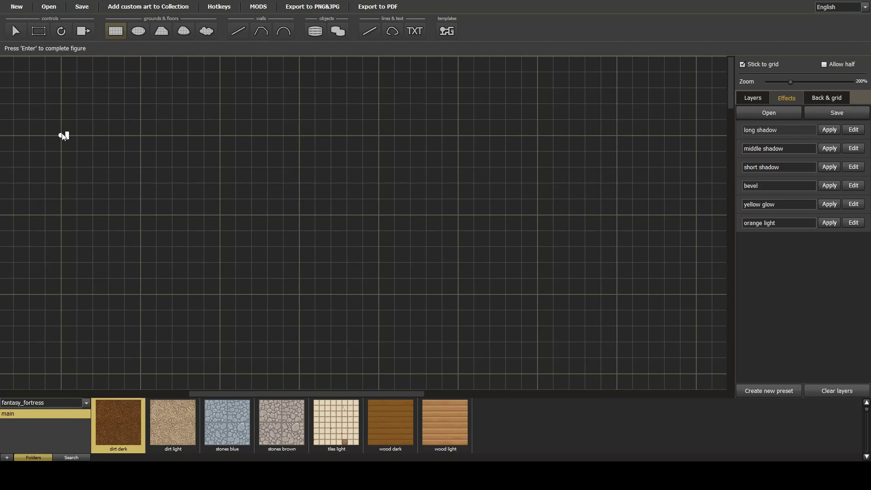
{"action": "left_click_drag", "start_coordinate": [64, 137], "coordinate": [255, 276]}
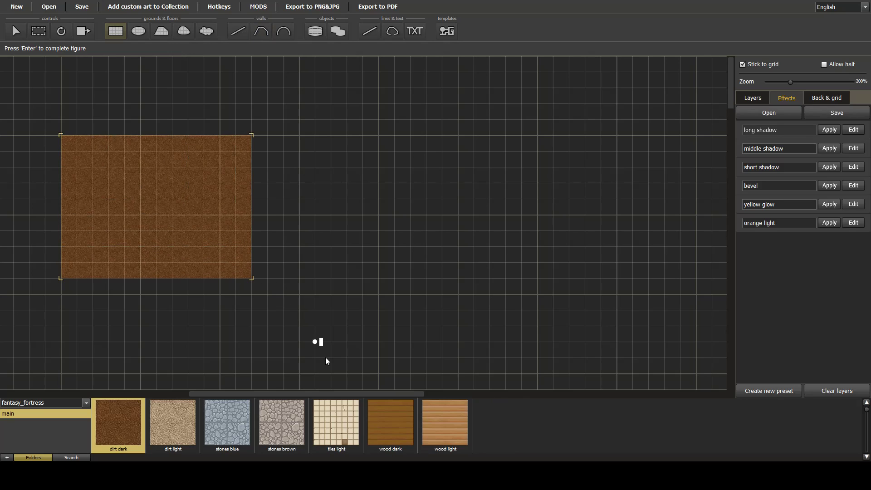
{"action": "left_click", "coordinate": [307, 439]}
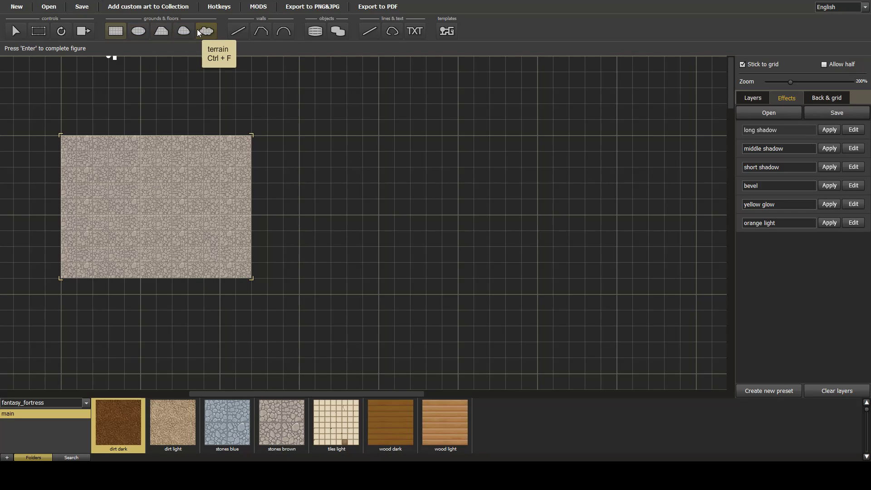
- Draw a four-sided dirt dark polygon above the rectangle
{"action": "left_click", "coordinate": [165, 33]}
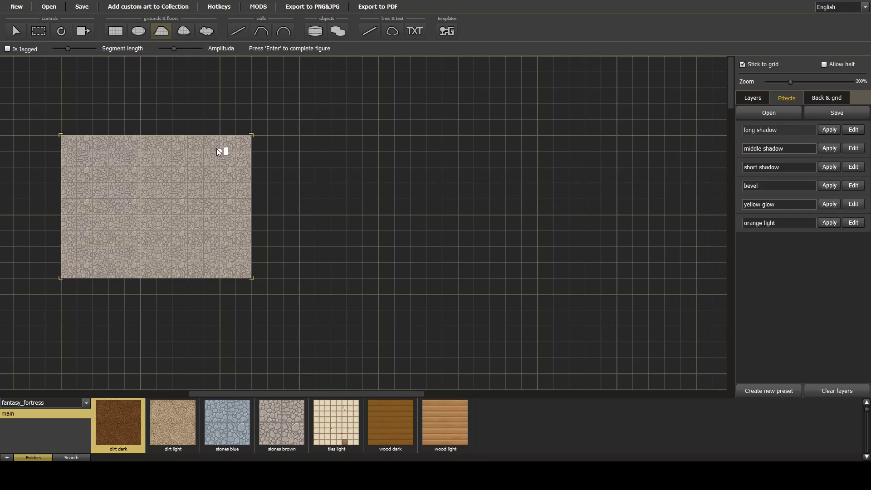
{"action": "left_click", "coordinate": [220, 88]}
{"action": "left_click", "coordinate": [218, 173]}
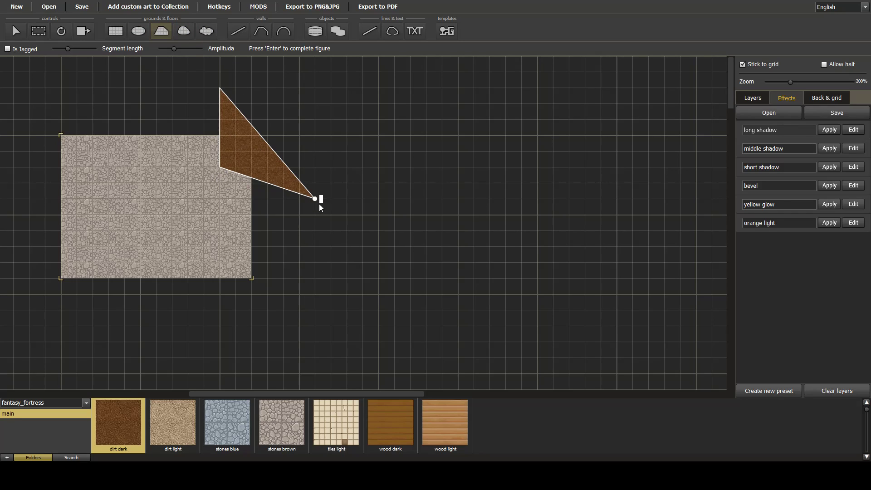
{"action": "left_click", "coordinate": [316, 199]}
{"action": "left_click", "coordinate": [341, 133]}
{"action": "key", "text": "Return"}
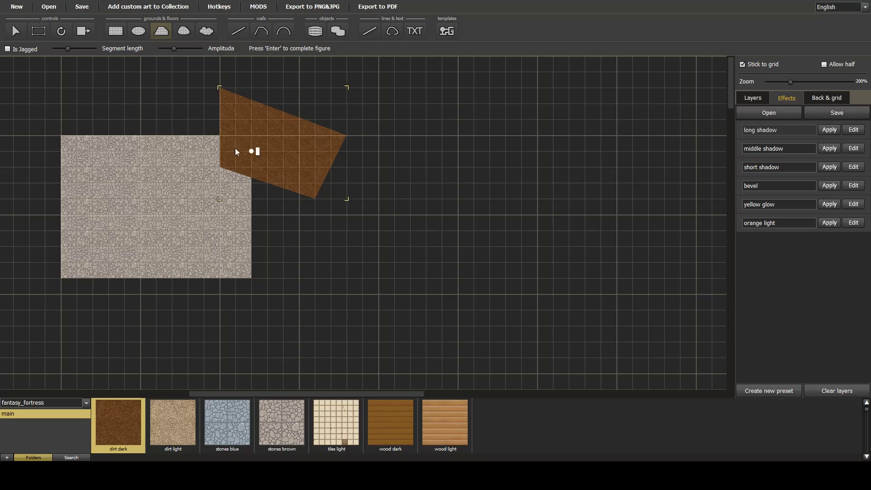
- Draw a dirt light circle overlapping the rectangle
{"action": "left_click", "coordinate": [171, 427]}
{"action": "left_click", "coordinate": [138, 33]}
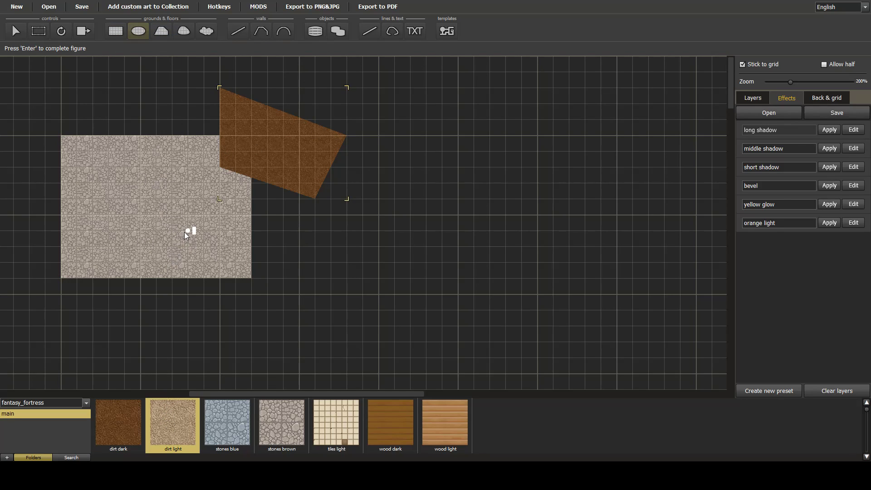
{"action": "left_click_drag", "start_coordinate": [185, 232], "coordinate": [301, 341]}
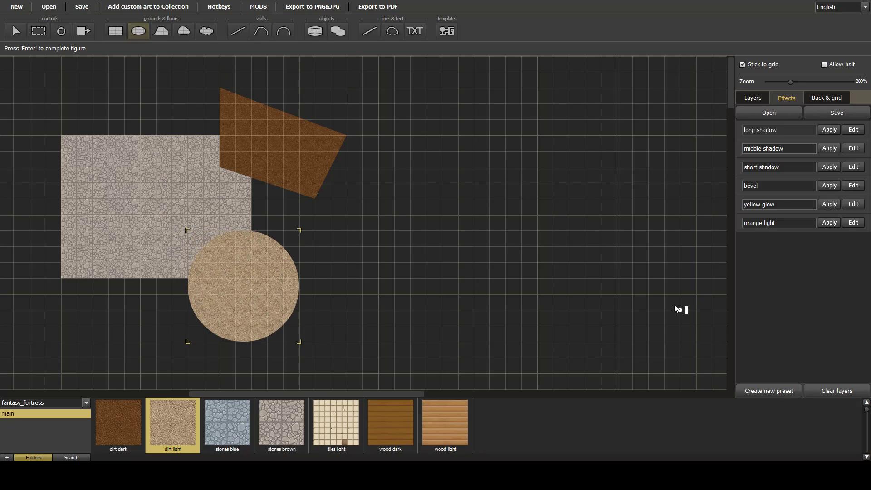
- Hide the wall and floor layers, moving wall stone 21 and plot desert A 1 up under the walls
{"action": "left_click", "coordinate": [750, 99]}
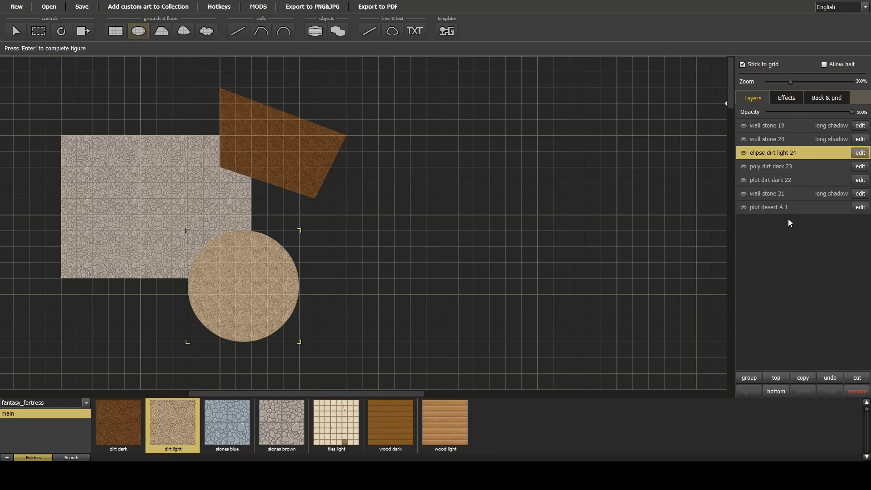
{"action": "left_click", "coordinate": [745, 127]}
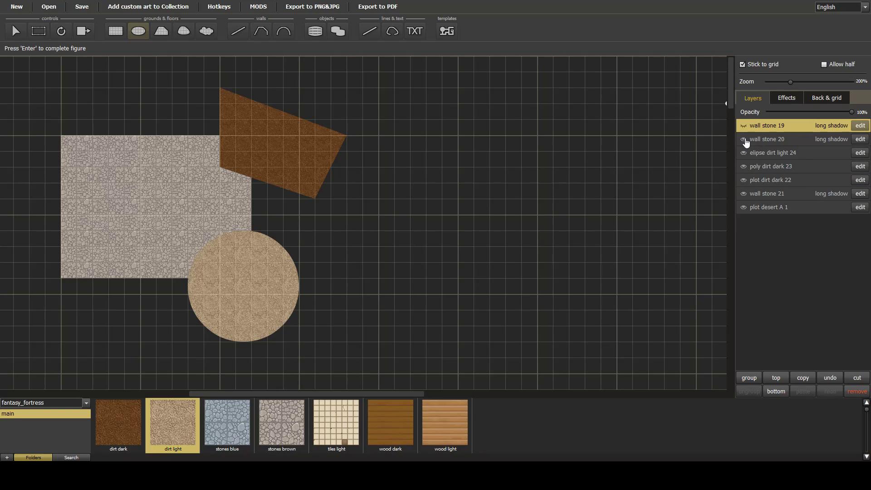
{"action": "left_click", "coordinate": [746, 140]}
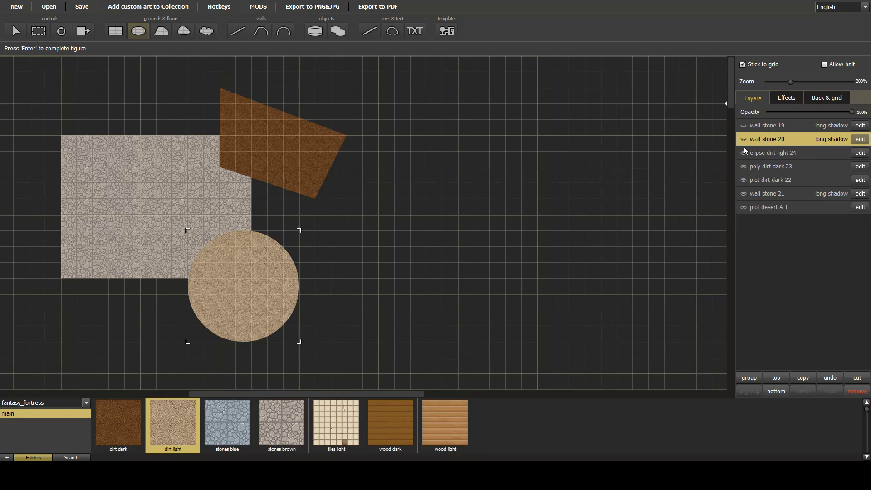
{"action": "left_click_drag", "start_coordinate": [348, 395], "coordinate": [233, 392]}
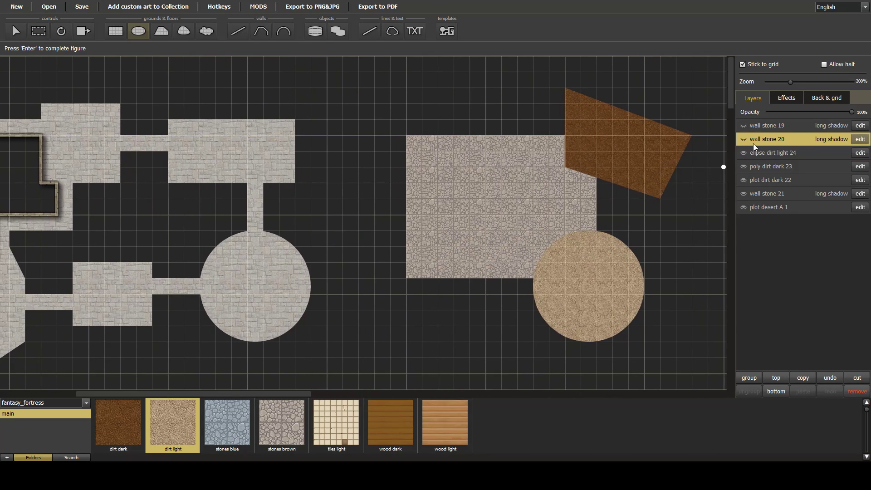
{"action": "left_click", "coordinate": [769, 189]}
{"action": "left_click", "coordinate": [744, 193]}
{"action": "left_click_drag", "start_coordinate": [767, 162], "coordinate": [767, 142]}
{"action": "left_click", "coordinate": [763, 207]}
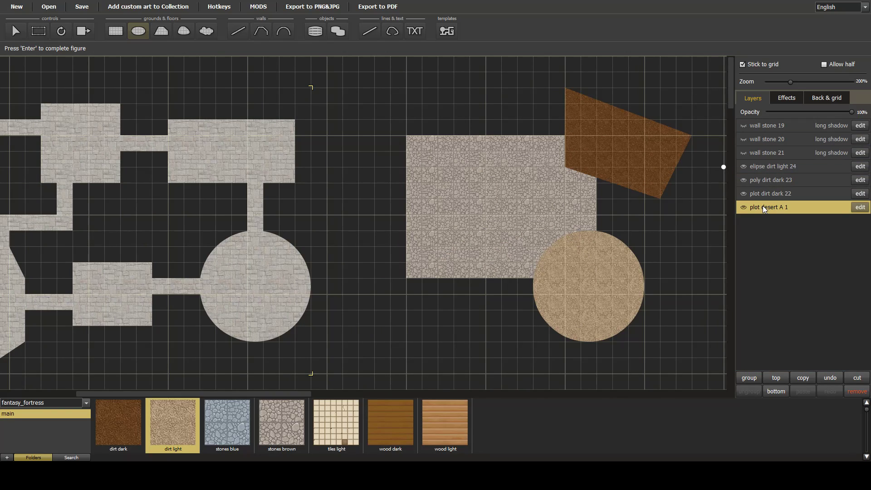
{"action": "left_click", "coordinate": [744, 208]}
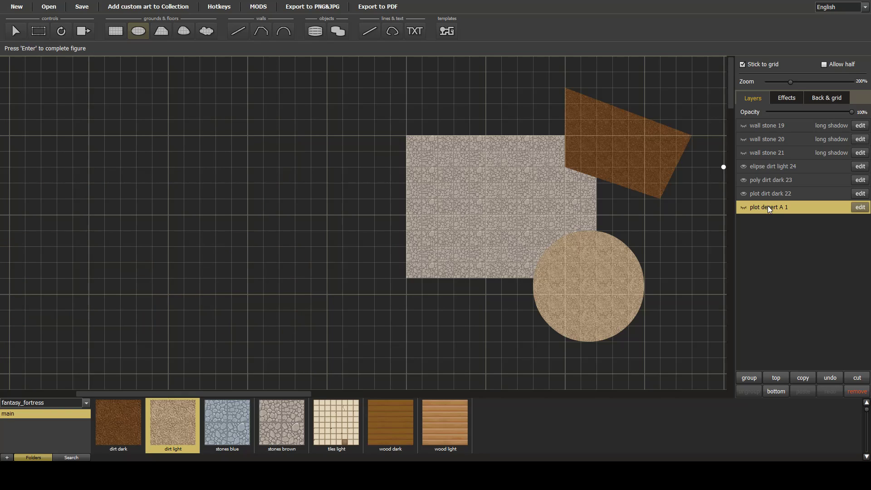
{"action": "left_click_drag", "start_coordinate": [768, 205], "coordinate": [771, 157]}
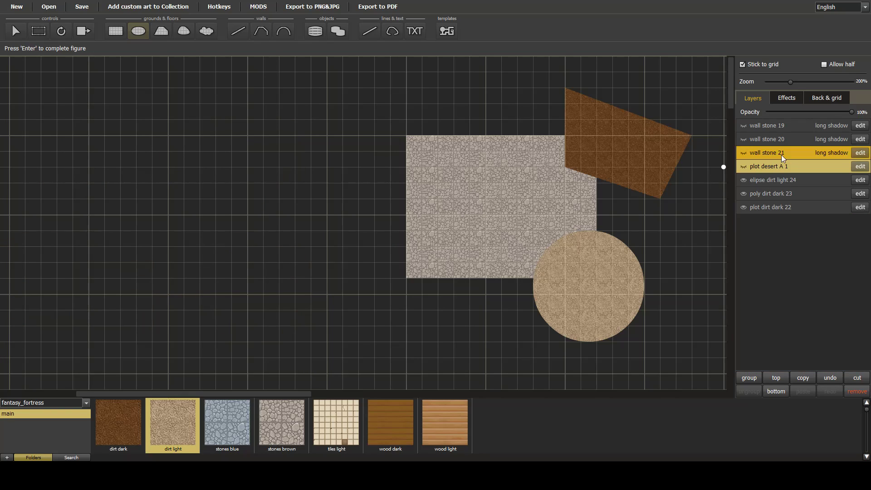
- Group the three wall layers with the floor layer and name the group 'Dungeon'
{"action": "left_click", "coordinate": [772, 127], "text": "shift"}
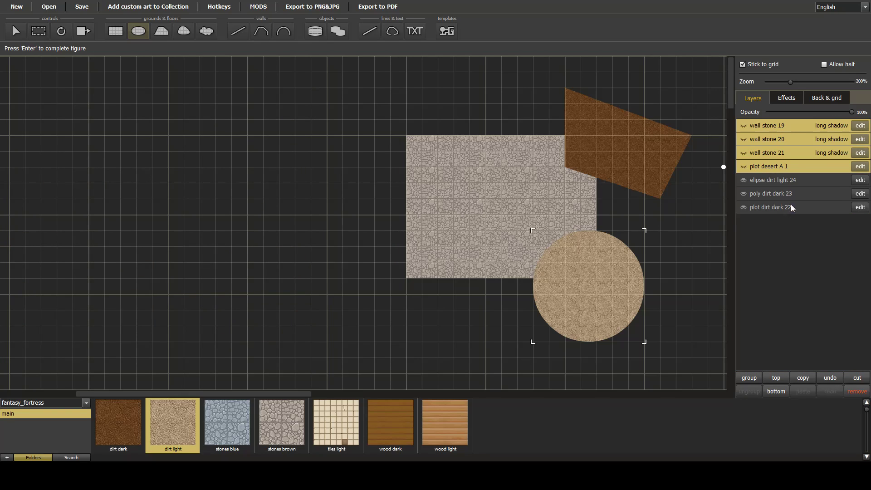
{"action": "left_click", "coordinate": [744, 378]}
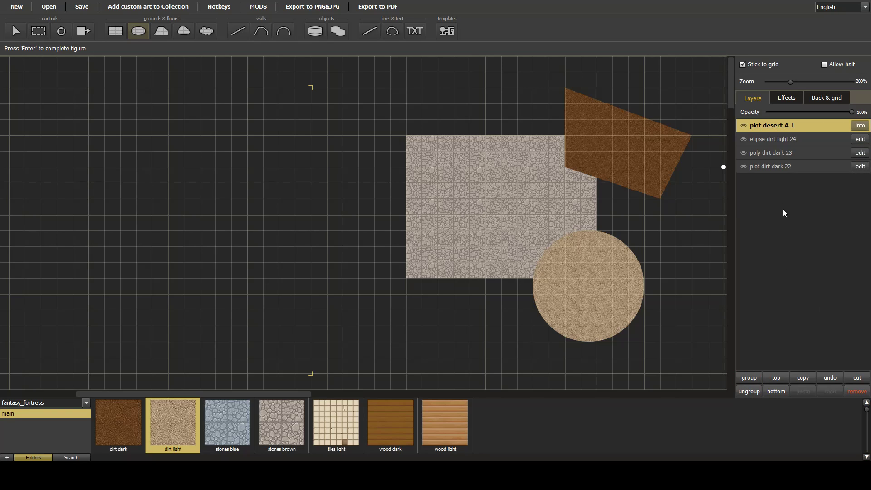
{"action": "double_click", "coordinate": [761, 122]}
{"action": "type", "text": "Dungeon"}
{"action": "key", "text": "Return"}
{"action": "left_click_drag", "start_coordinate": [266, 394], "coordinate": [317, 393]}
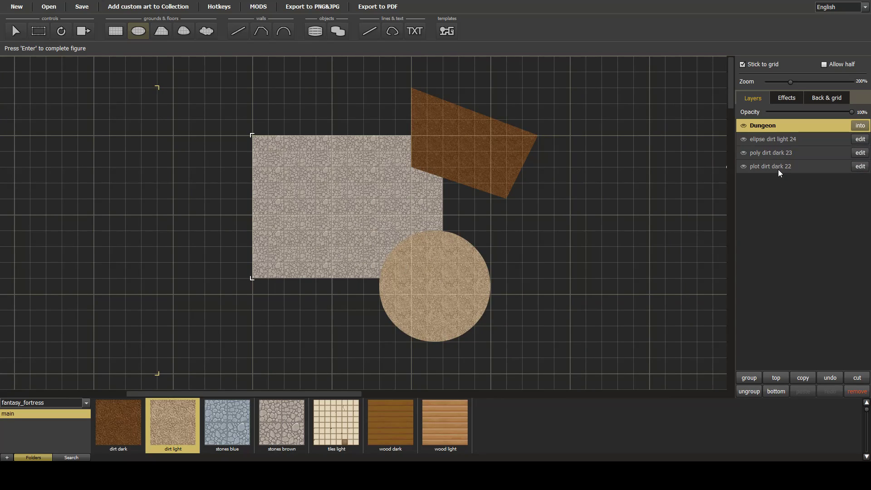
{"action": "left_click", "coordinate": [763, 168]}
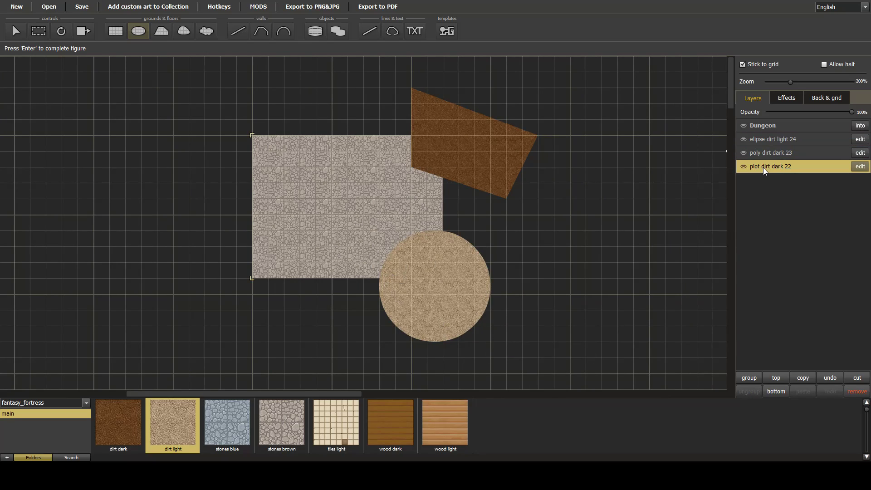
{"action": "left_click", "coordinate": [761, 156], "text": "shift"}
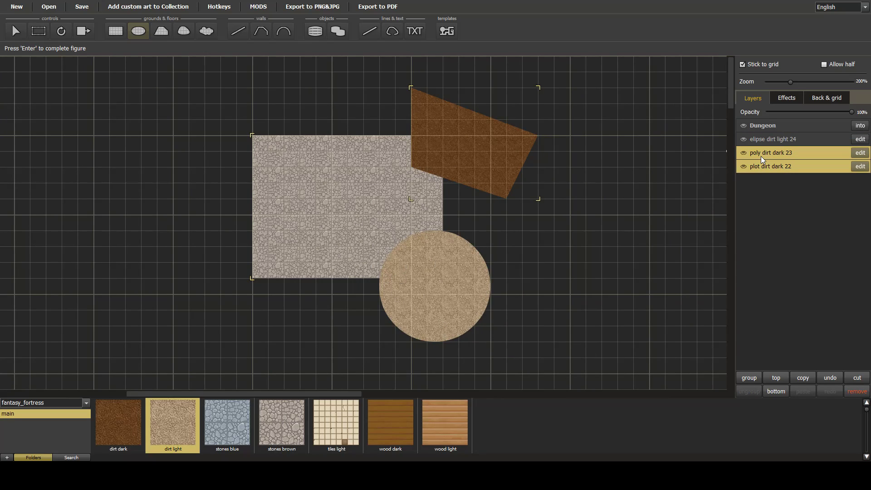
{"action": "left_click", "coordinate": [16, 31]}
{"action": "left_click", "coordinate": [181, 50]}
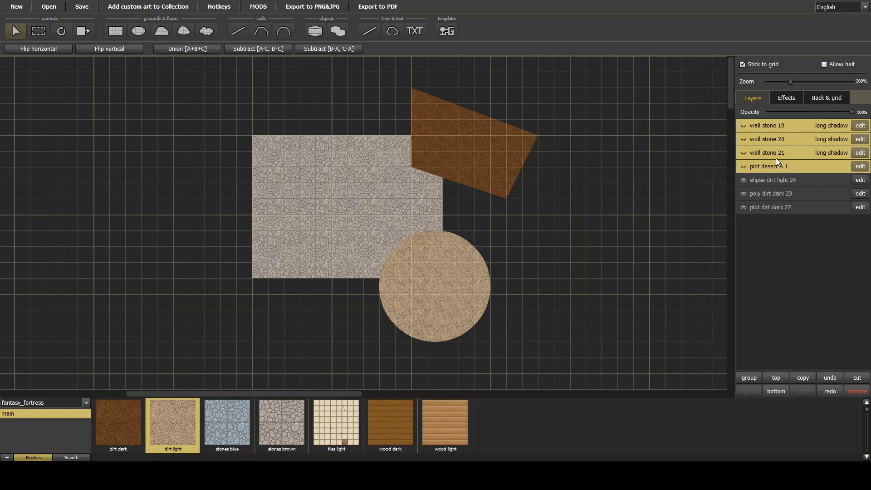
{"action": "left_click", "coordinate": [790, 208]}
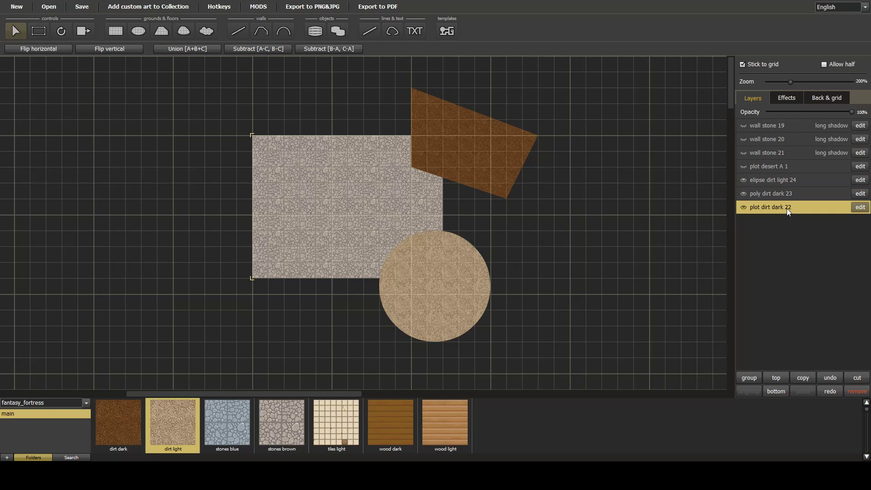
{"action": "left_click", "coordinate": [758, 192], "text": "ctrl"}
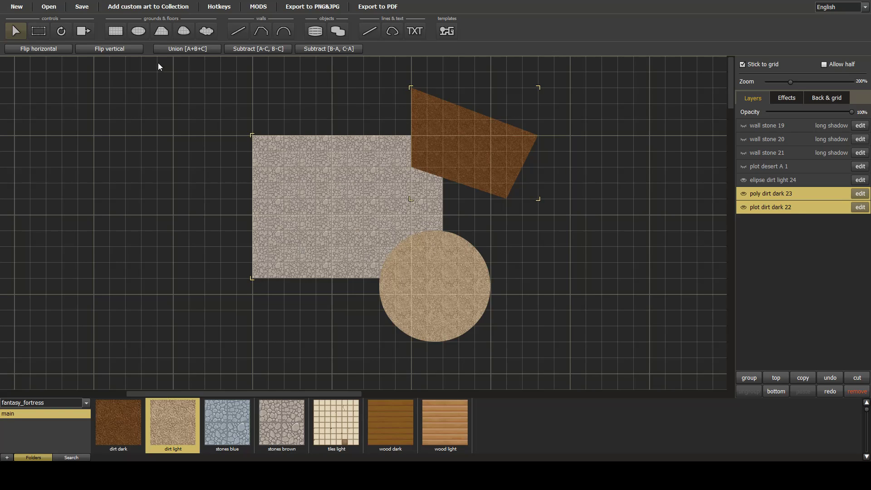
{"action": "left_click", "coordinate": [170, 50]}
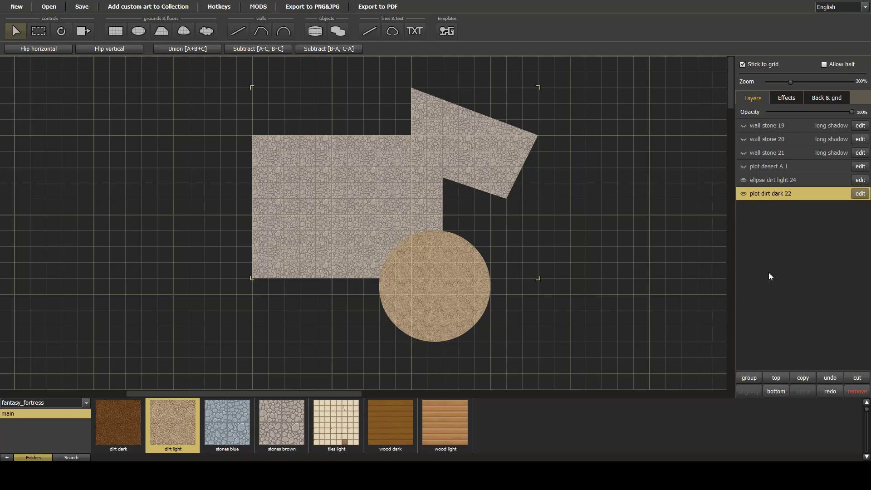
{"action": "left_click", "coordinate": [829, 382]}
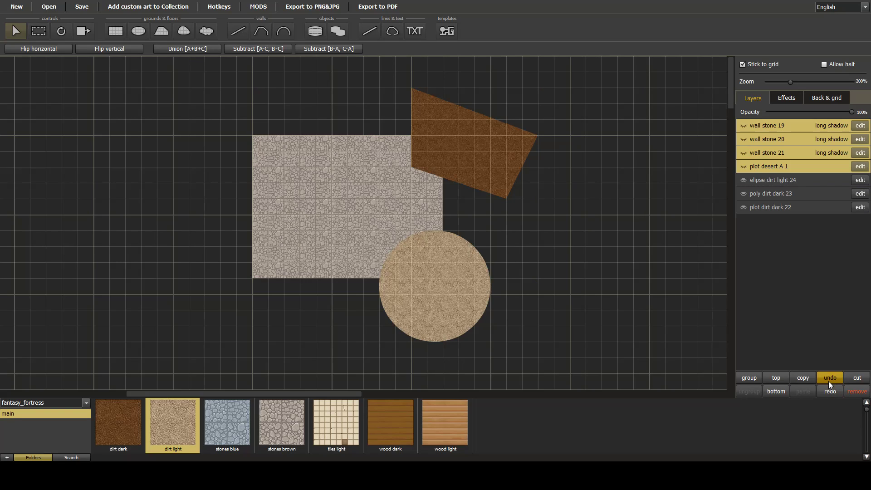
{"action": "left_click", "coordinate": [761, 196]}
{"action": "left_click", "coordinate": [766, 207], "text": "ctrl"}
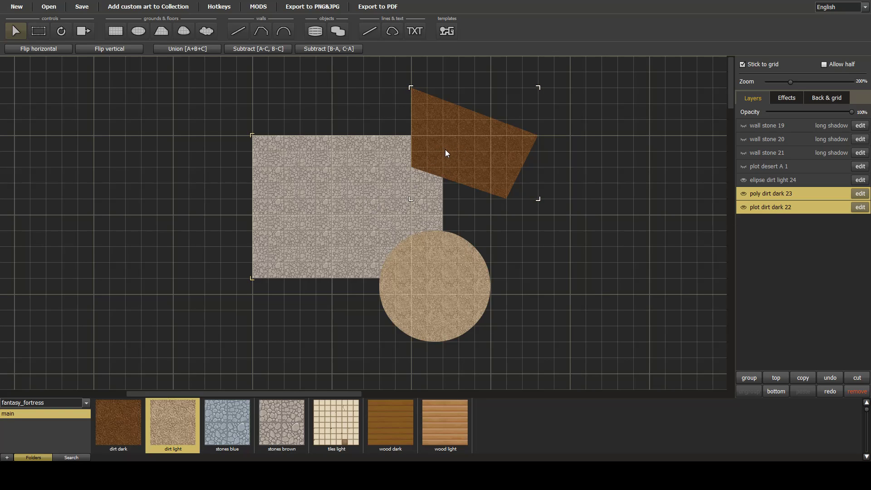
{"action": "left_click", "coordinate": [170, 50]}
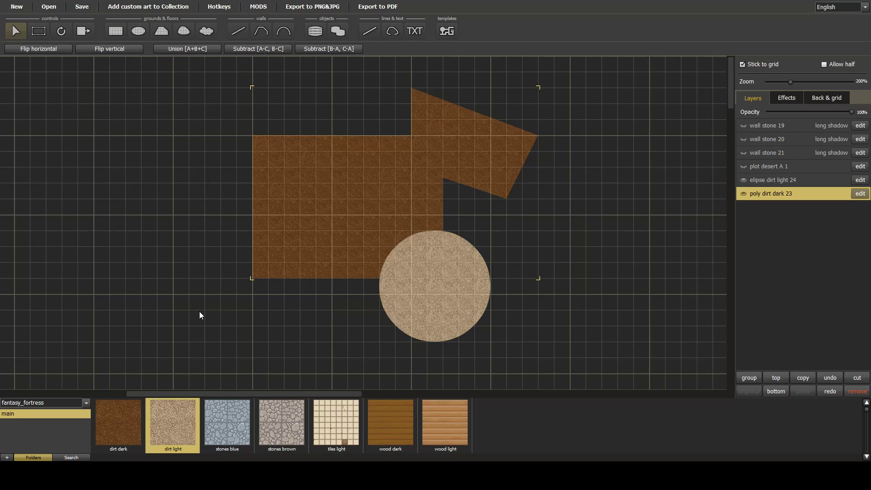
{"action": "left_click", "coordinate": [828, 383]}
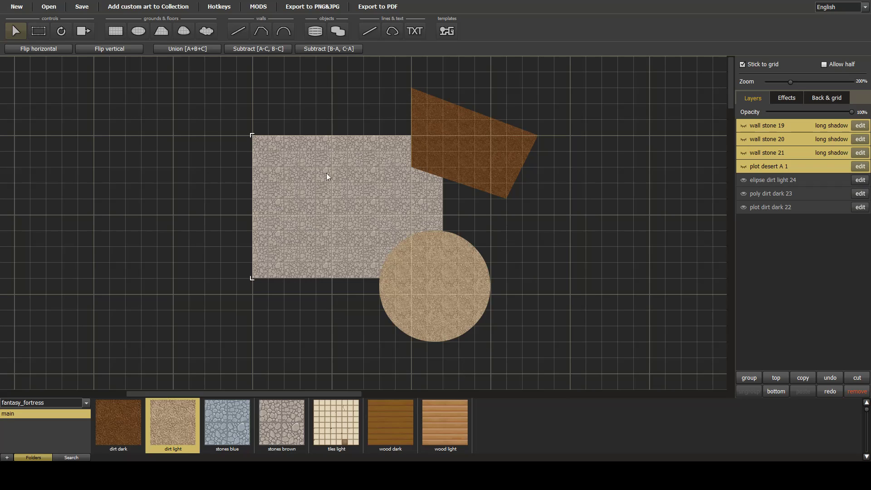
- Try a union of the dirt circle and stone rectangle, then undo it
{"action": "left_click", "coordinate": [444, 292]}
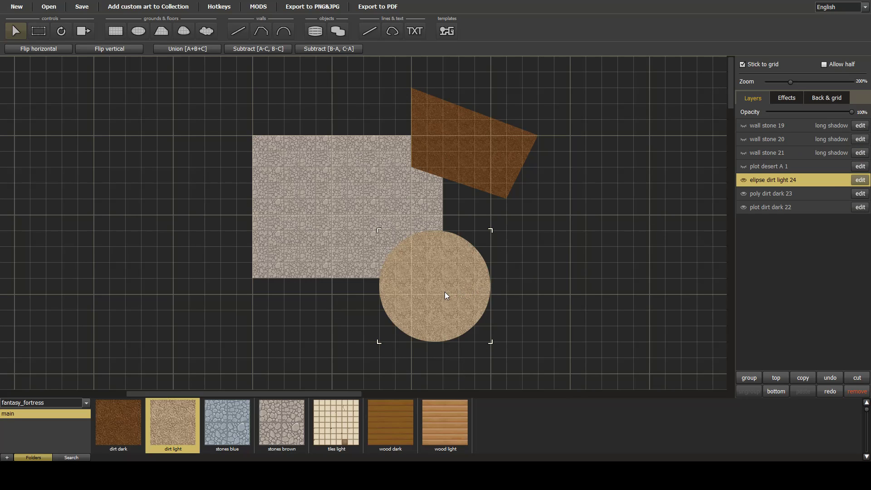
{"action": "left_click", "coordinate": [304, 209], "text": "shift"}
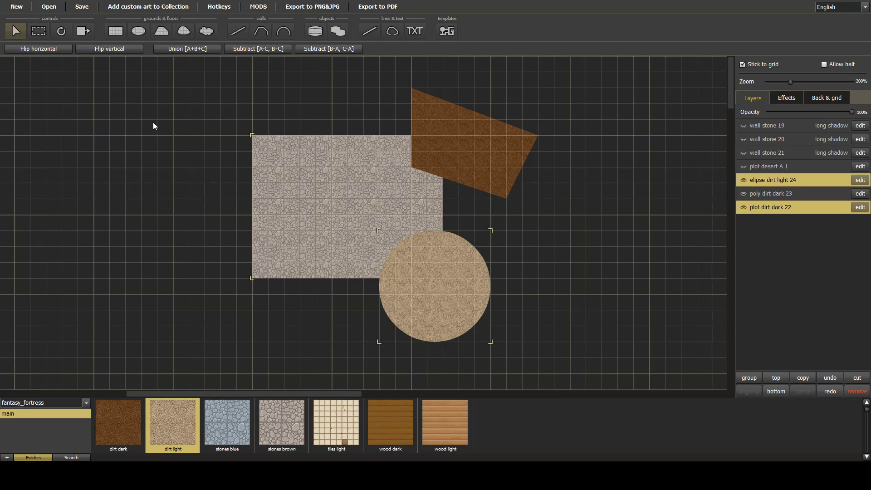
{"action": "left_click", "coordinate": [198, 49]}
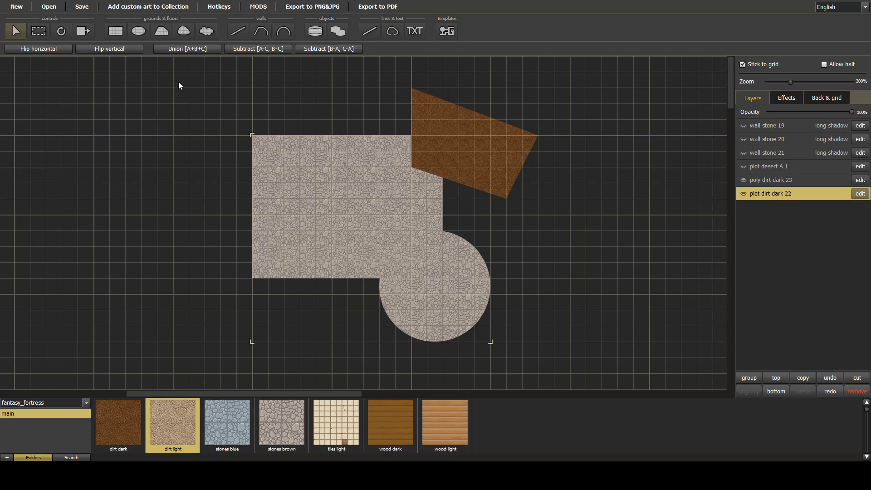
{"action": "left_click", "coordinate": [832, 379]}
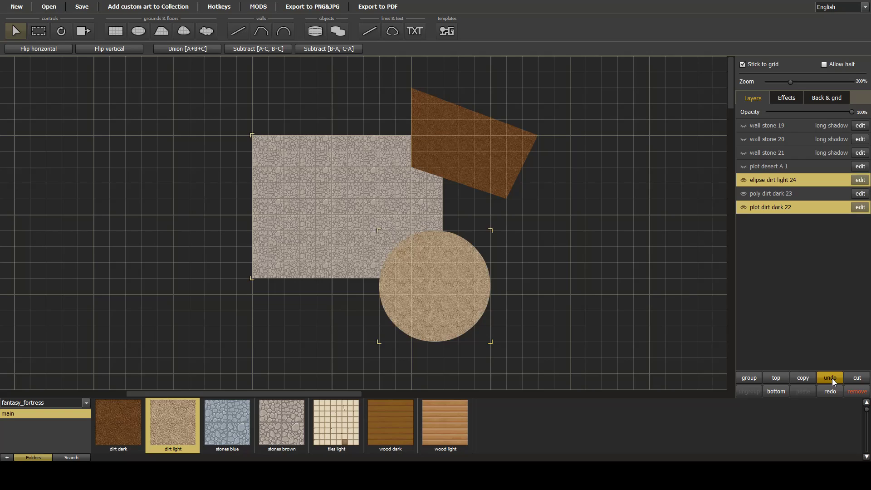
- Union the circle and rectangle from the layer list and apply the stones brown texture
{"action": "left_click", "coordinate": [770, 180]}
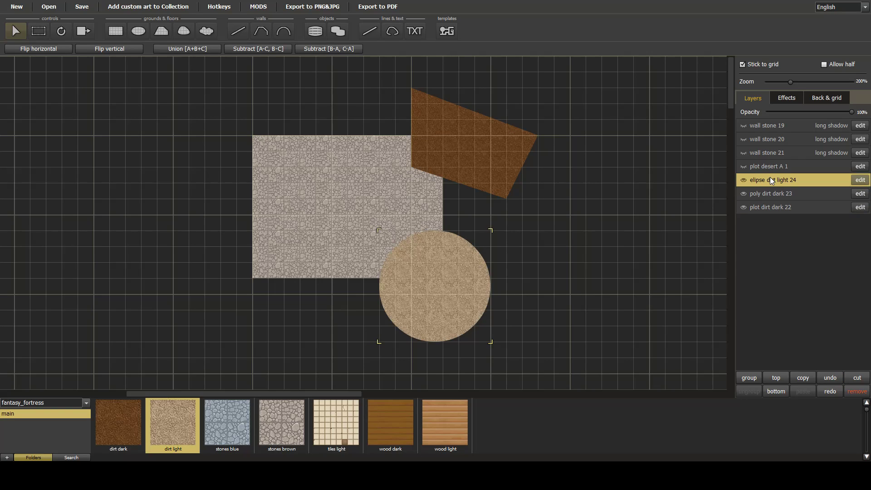
{"action": "left_click", "coordinate": [769, 210], "text": "shift"}
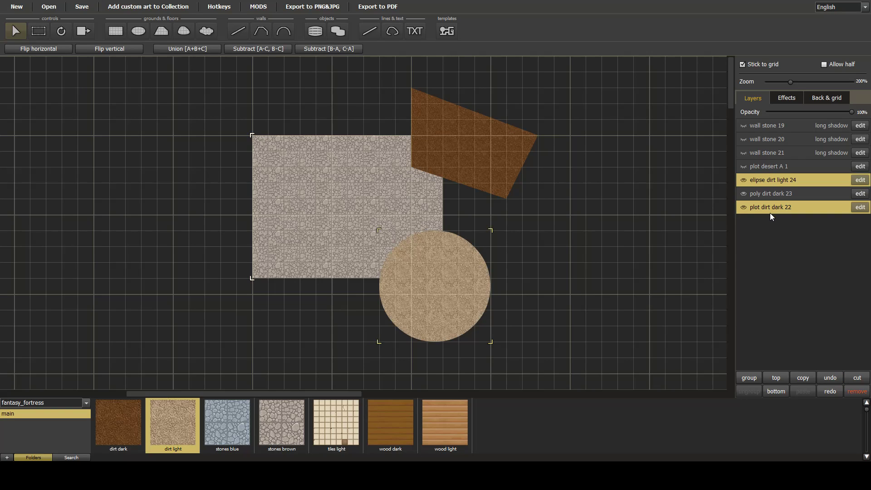
{"action": "left_click", "coordinate": [191, 48]}
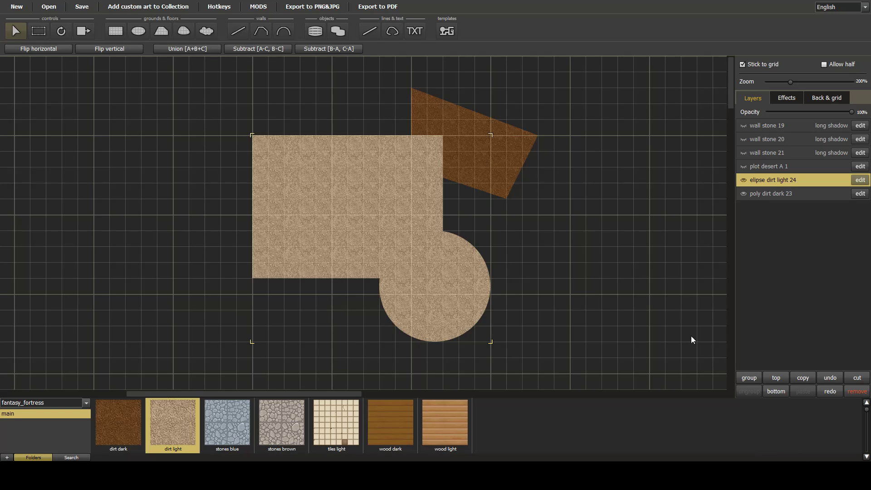
{"action": "left_click", "coordinate": [286, 429]}
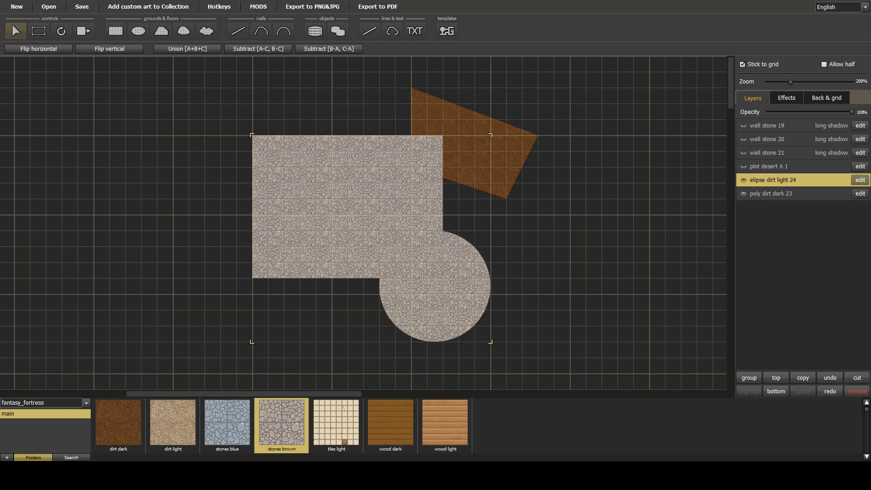
- Union the brown polygon into the merged stone floor shape
{"action": "left_click", "coordinate": [754, 198]}
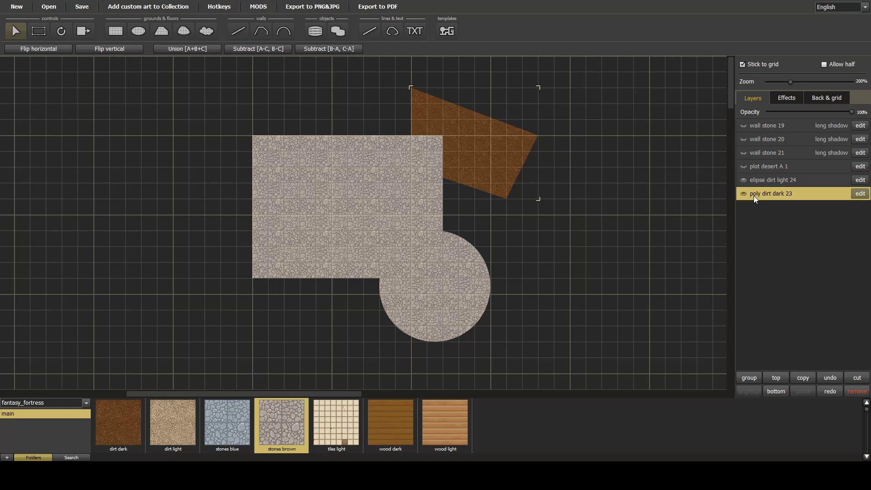
{"action": "left_click", "coordinate": [763, 182]}
{"action": "left_click", "coordinate": [767, 192], "text": "shift"}
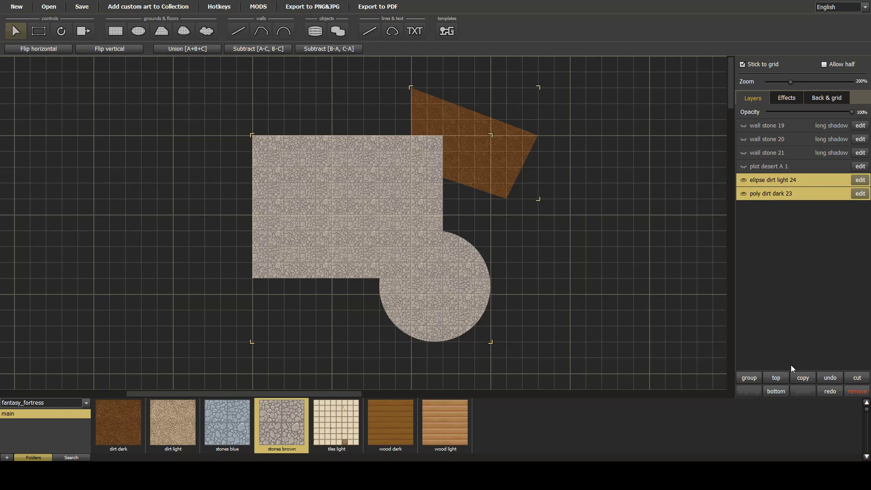
{"action": "left_click", "coordinate": [184, 48]}
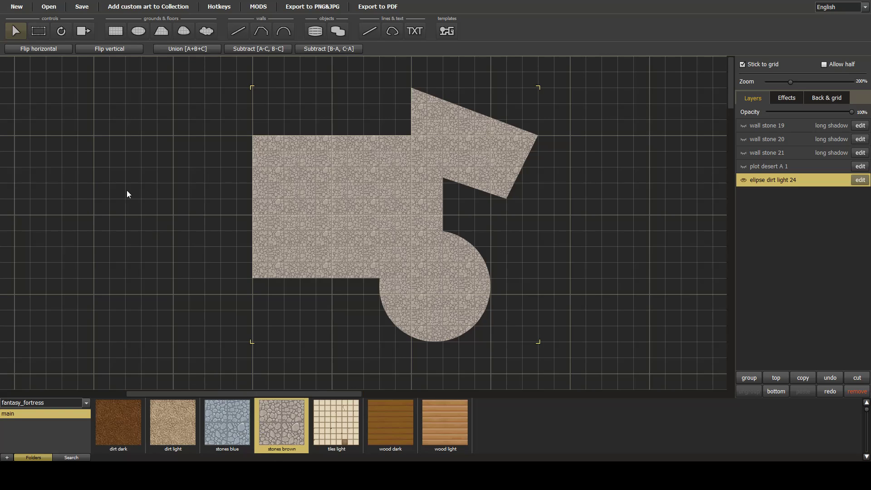
- Draw a five-corner polygon on the left and union it into the stone floor
{"action": "left_click", "coordinate": [161, 31]}
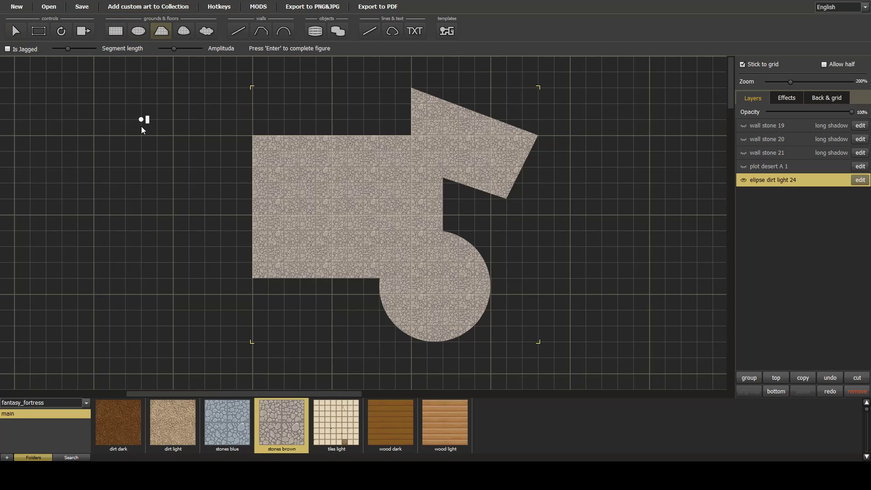
{"action": "left_click", "coordinate": [189, 198]}
{"action": "left_click", "coordinate": [189, 120]}
{"action": "left_click", "coordinate": [269, 120]}
{"action": "left_click", "coordinate": [275, 199]}
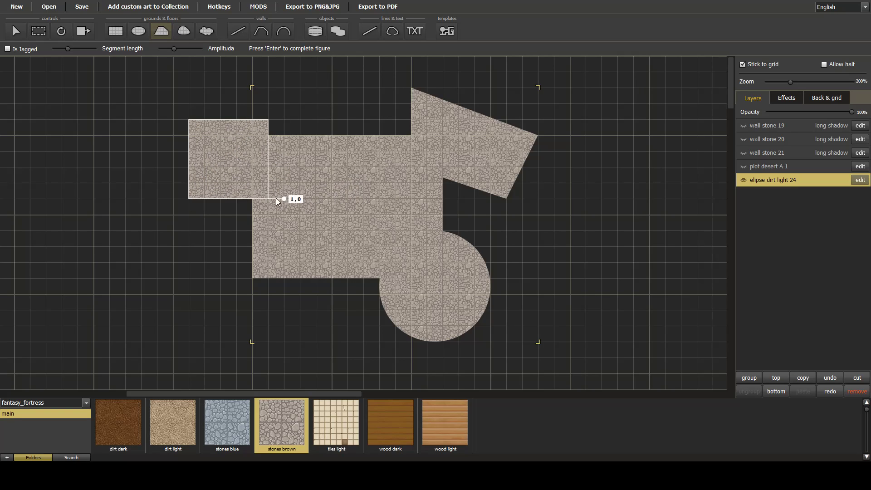
{"action": "left_click", "coordinate": [205, 247]}
{"action": "key", "text": "Return"}
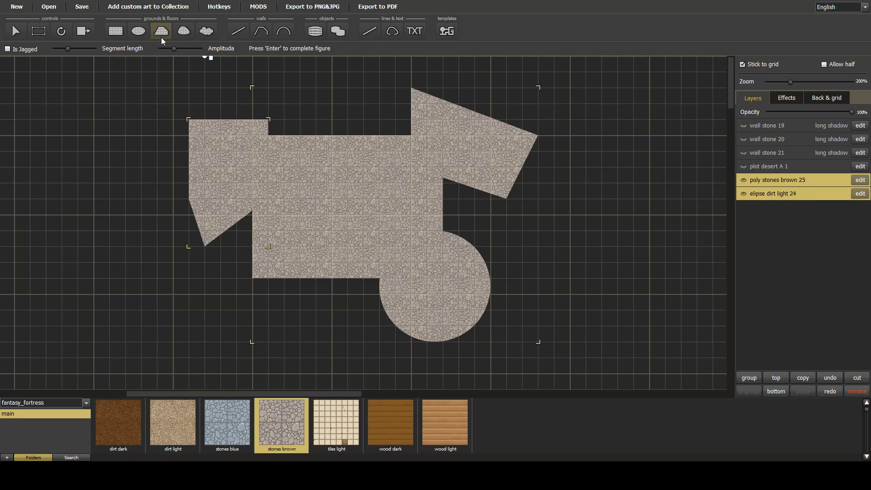
{"action": "left_click", "coordinate": [16, 31]}
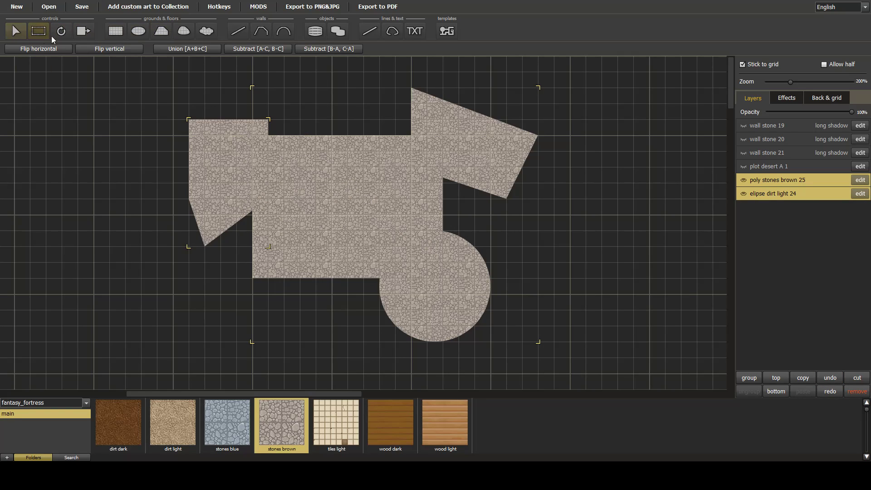
{"action": "left_click", "coordinate": [195, 50]}
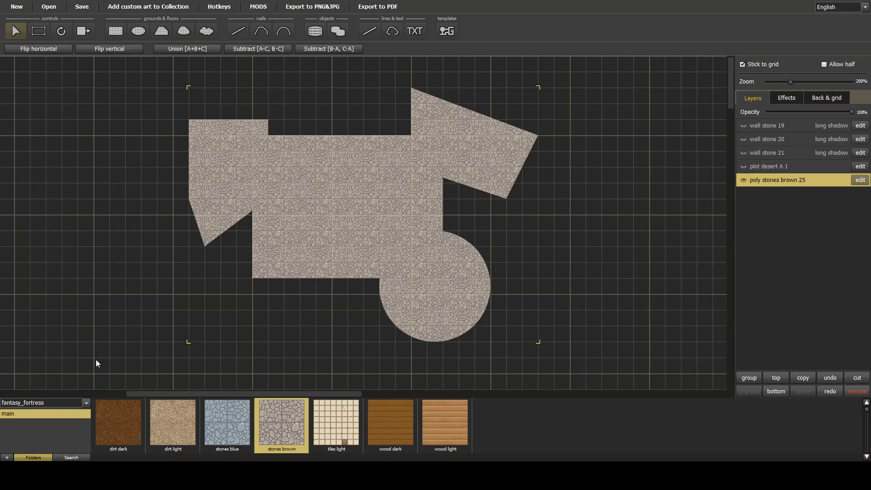
- Draw a four-corner jagged wood dark patch on the left over the stone floor
{"action": "left_click", "coordinate": [397, 434]}
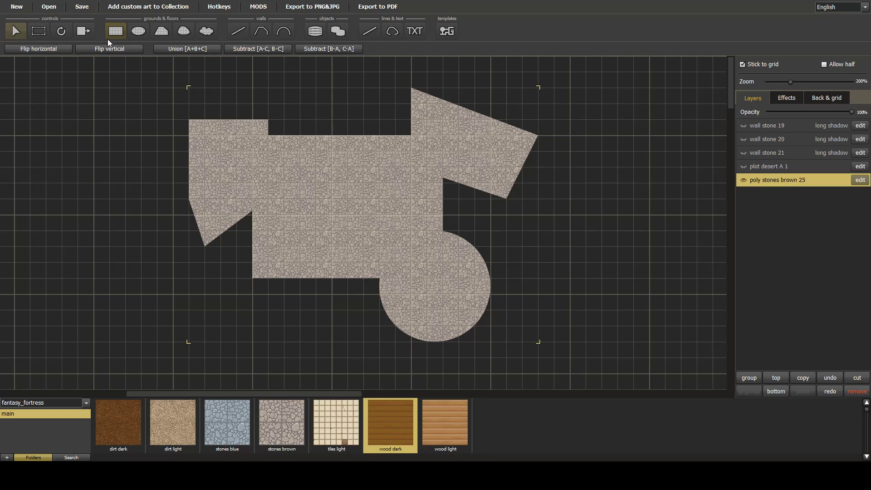
{"action": "left_click", "coordinate": [157, 33]}
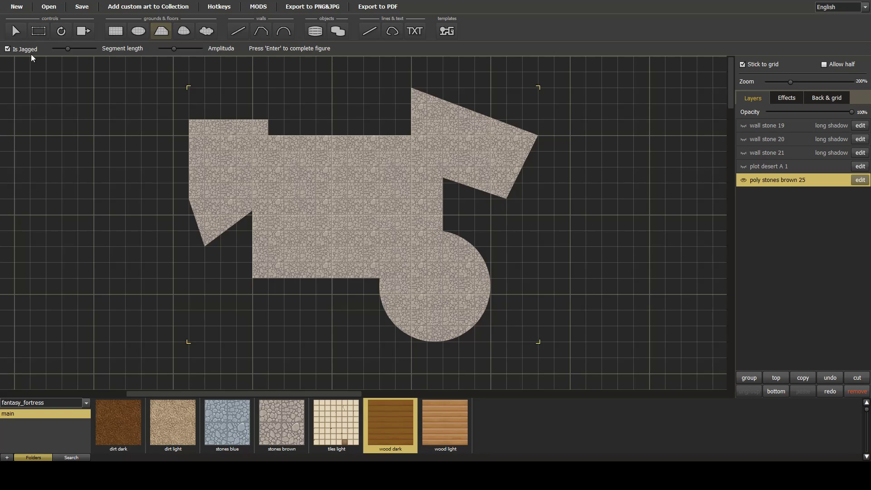
{"action": "left_click", "coordinate": [111, 156]}
{"action": "left_click", "coordinate": [237, 151]}
{"action": "left_click", "coordinate": [252, 310]}
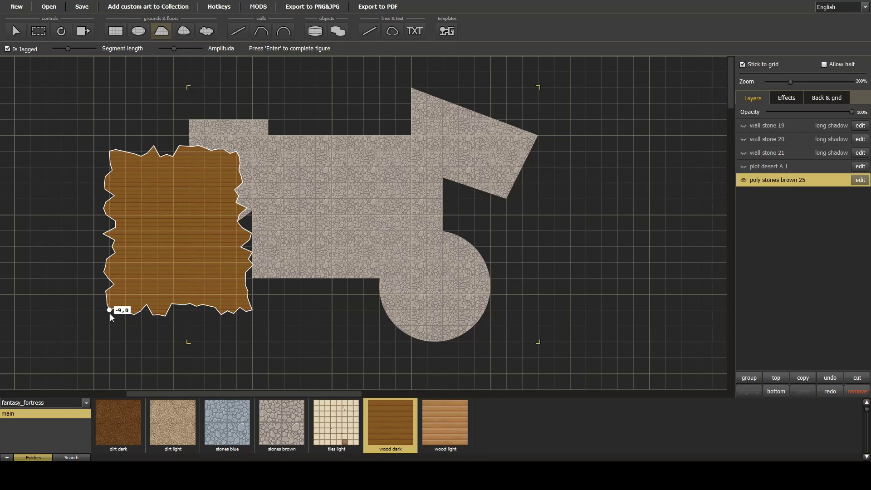
{"action": "left_click", "coordinate": [104, 307]}
{"action": "key", "text": "Return"}
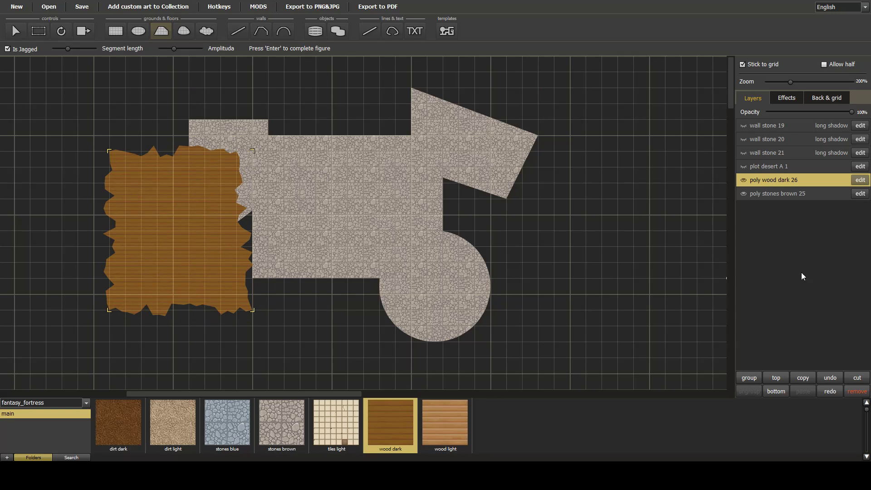
- Select the wood patch and stone floor layers and apply Union [A+B+C]
{"action": "left_click", "coordinate": [789, 197], "text": "shift"}
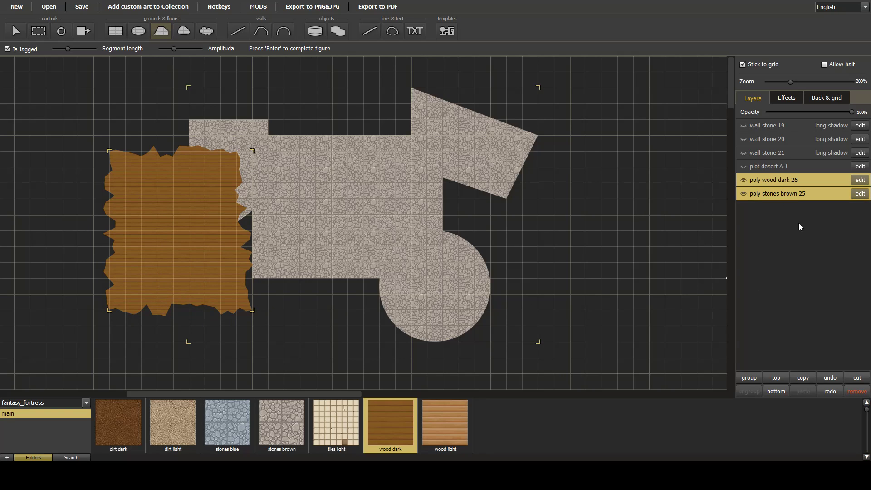
{"action": "left_click", "coordinate": [784, 198]}
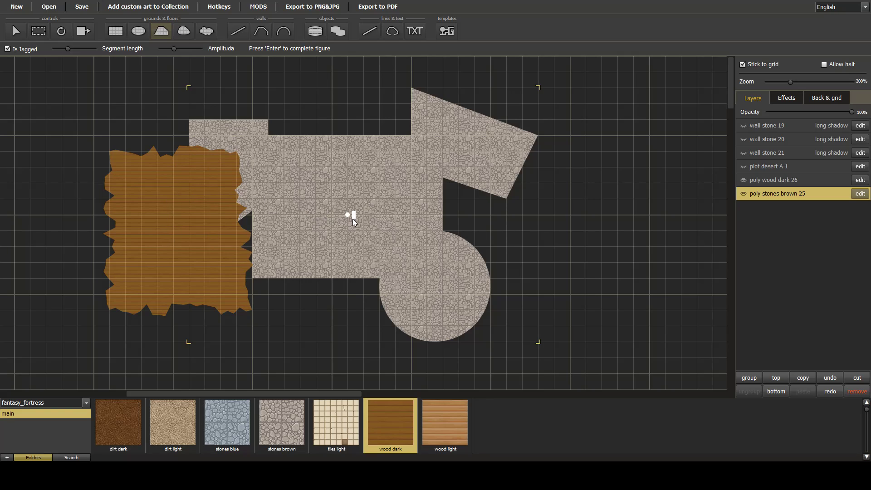
{"action": "left_click", "coordinate": [787, 181], "text": "shift"}
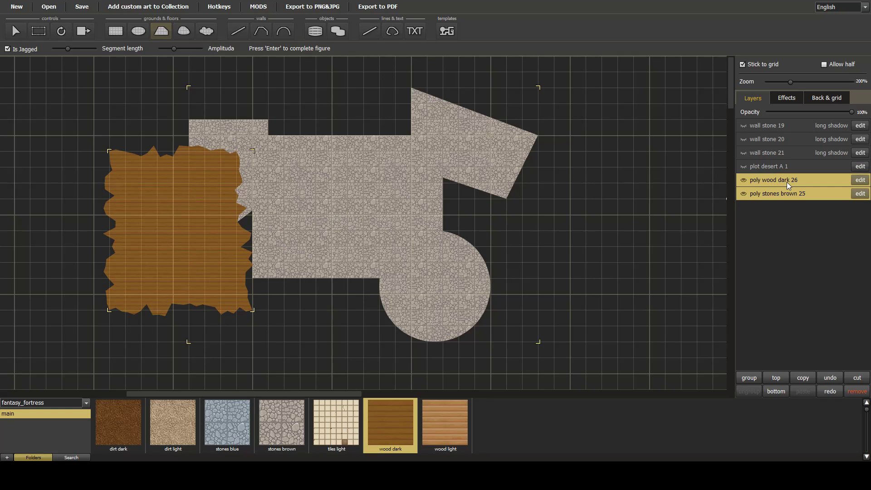
{"action": "left_click", "coordinate": [17, 33]}
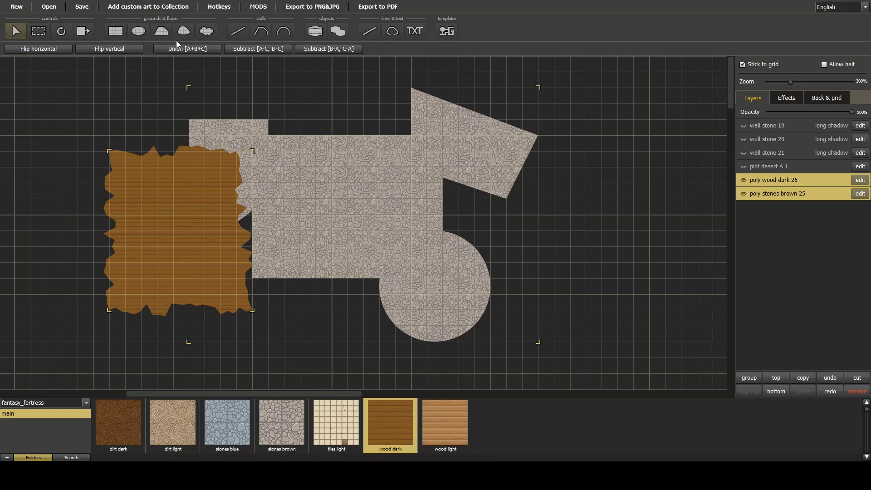
{"action": "left_click", "coordinate": [185, 49]}
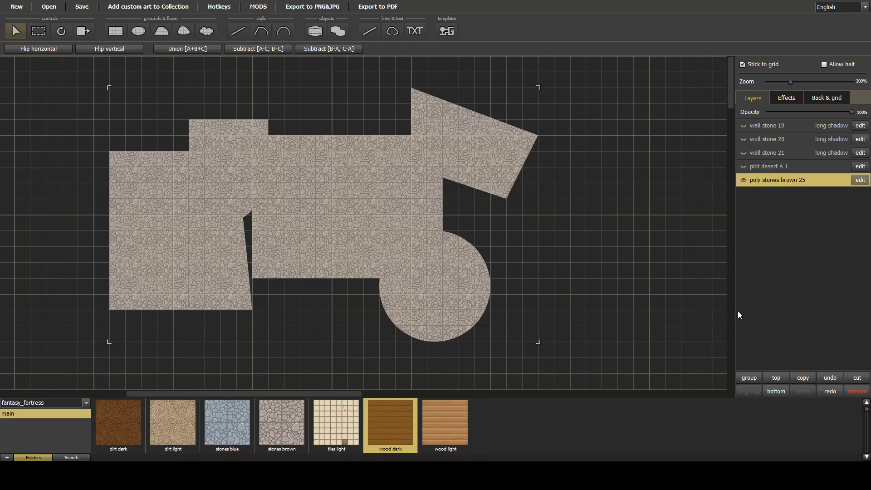
- Undo the merge, move the wood patch off the floor, and draw a three-point wood dark blob
{"action": "left_click", "coordinate": [834, 376]}
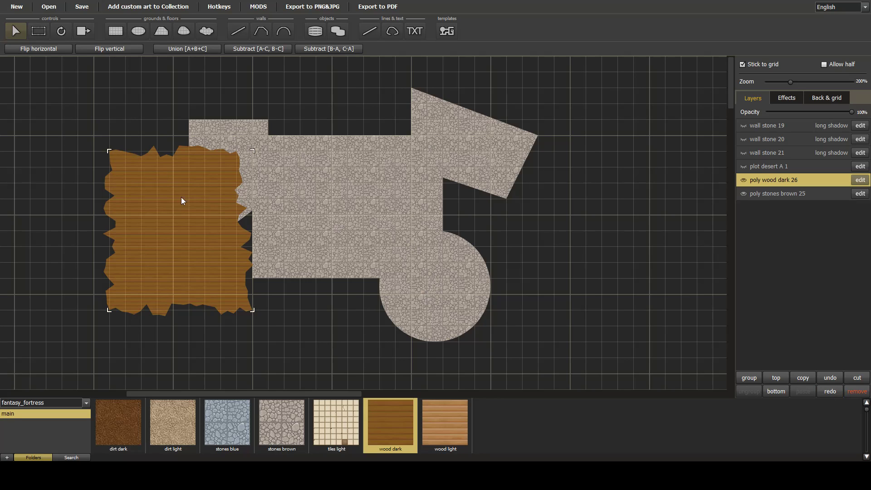
{"action": "left_click_drag", "start_coordinate": [183, 201], "coordinate": [79, 177]}
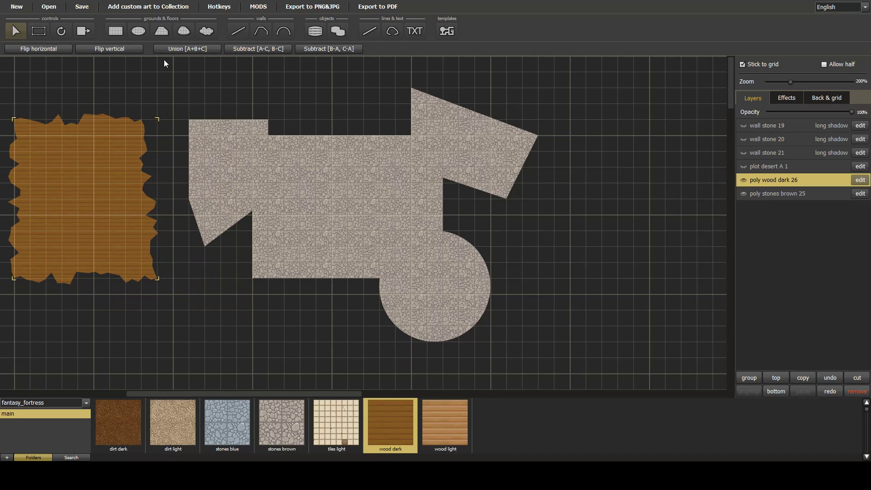
{"action": "left_click", "coordinate": [178, 32]}
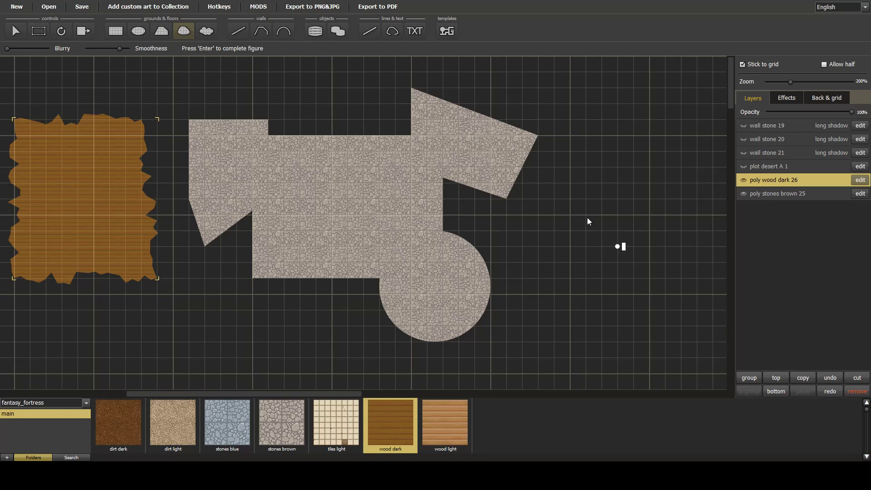
{"action": "left_click", "coordinate": [553, 170]}
{"action": "left_click", "coordinate": [680, 200]}
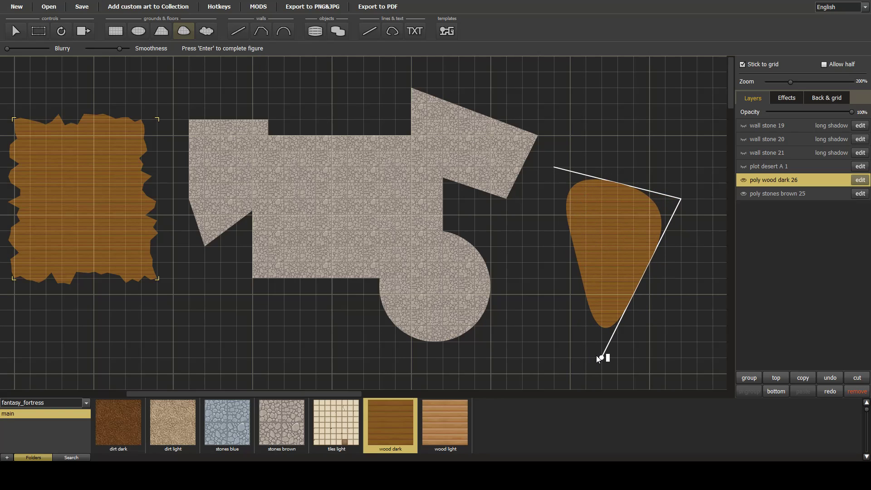
{"action": "left_click", "coordinate": [598, 356]}
{"action": "key", "text": "Return"}
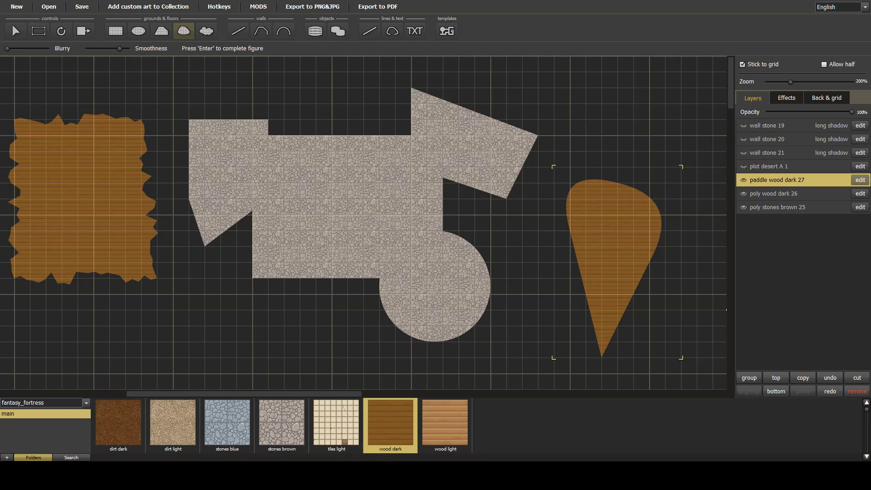
- Move the paddle blob onto the stone floor's right edge and select both layers
{"action": "left_click", "coordinate": [15, 31]}
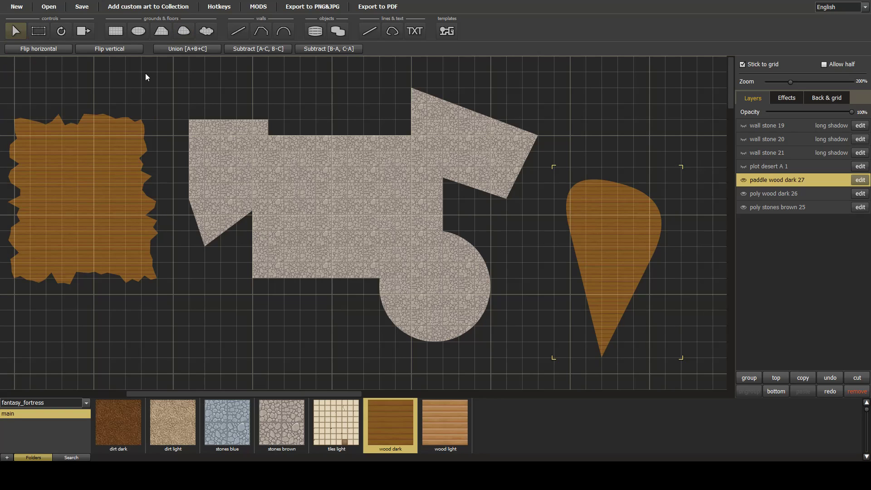
{"action": "left_click_drag", "start_coordinate": [591, 231], "coordinate": [513, 167]}
{"action": "left_click", "coordinate": [782, 207]}
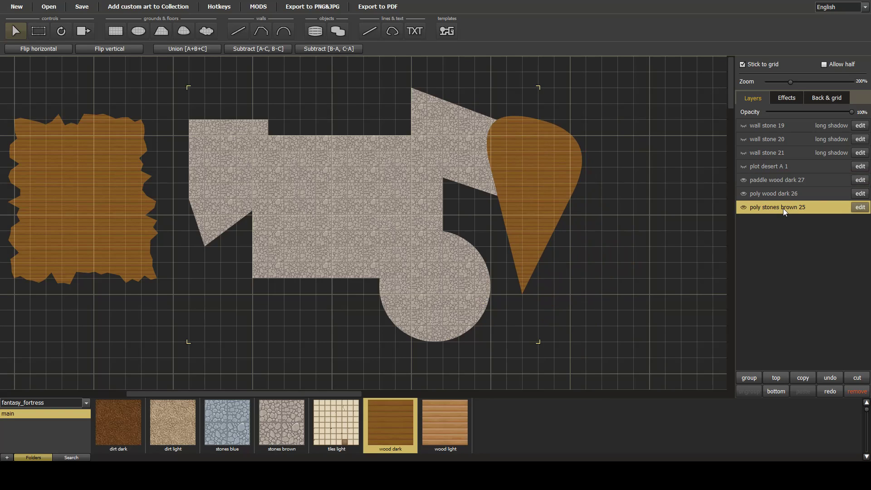
{"action": "left_click", "coordinate": [776, 184], "text": "shift"}
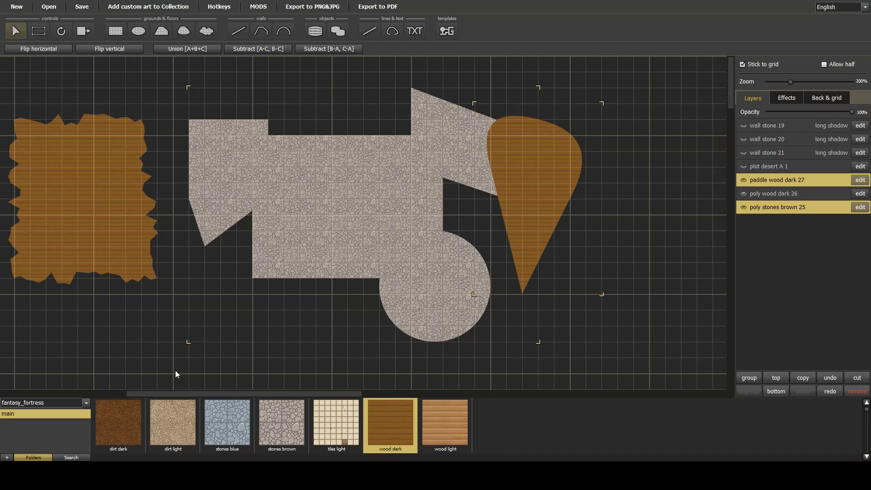
- Delete the jagged wood patch layer poly wood dark 26
{"action": "left_click_drag", "start_coordinate": [193, 390], "coordinate": [66, 390]}
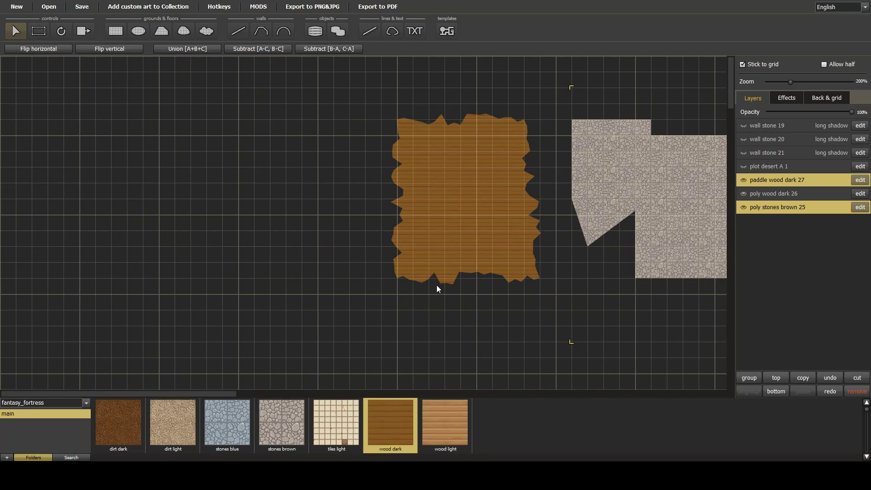
{"action": "left_click_drag", "start_coordinate": [455, 200], "coordinate": [648, 263]}
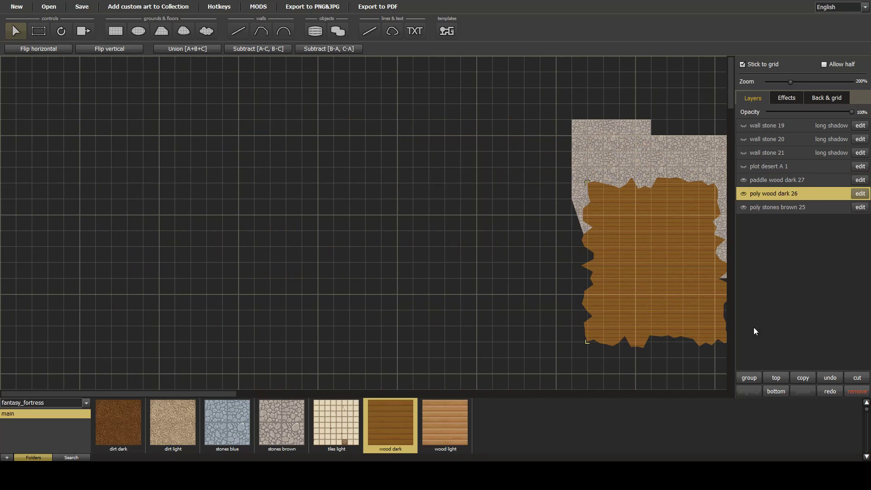
{"action": "left_click", "coordinate": [854, 391]}
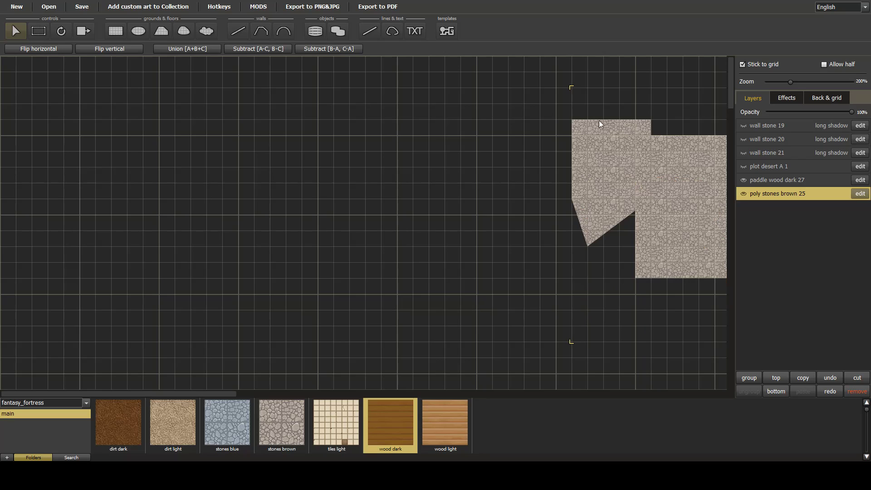
- Show wall stone 19, wall stone 21 and plot desert A 1 again
{"action": "left_click", "coordinate": [744, 125]}
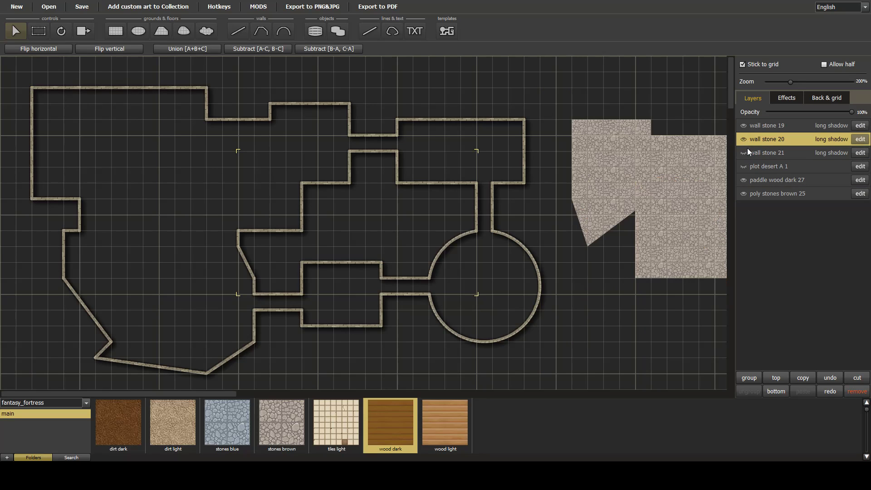
{"action": "left_click", "coordinate": [745, 153]}
{"action": "left_click", "coordinate": [744, 167]}
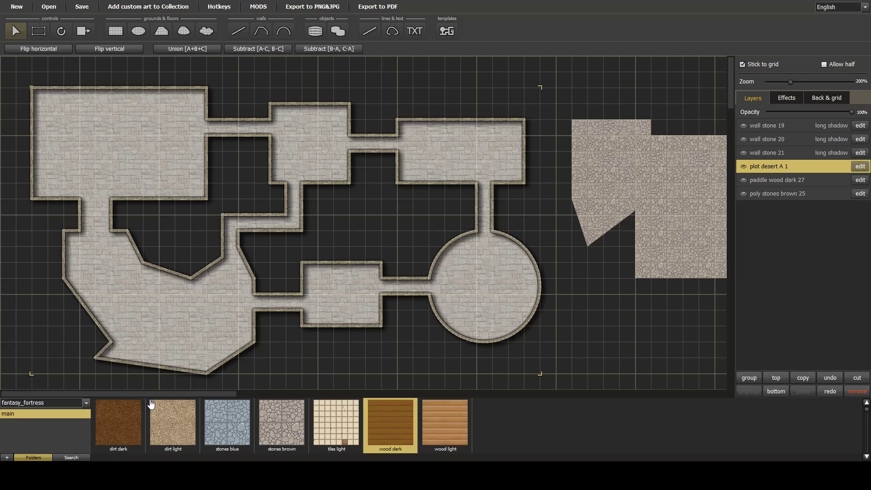
{"action": "left_click_drag", "start_coordinate": [146, 393], "coordinate": [91, 397]}
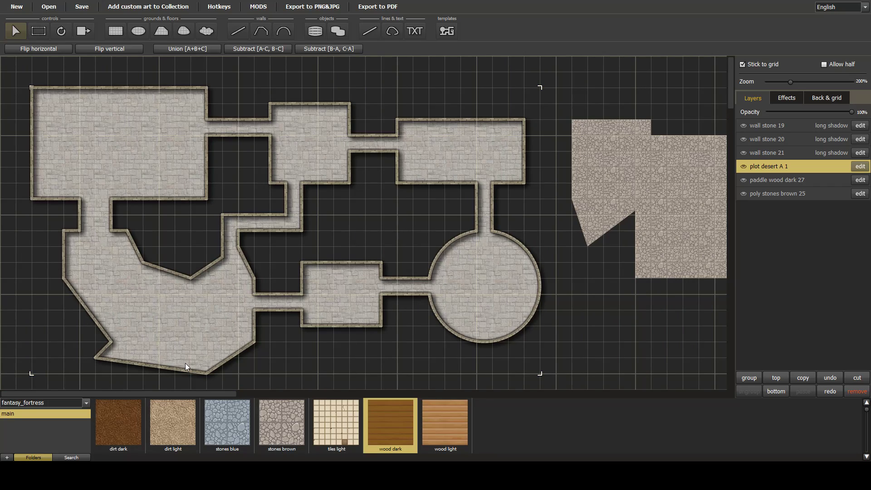